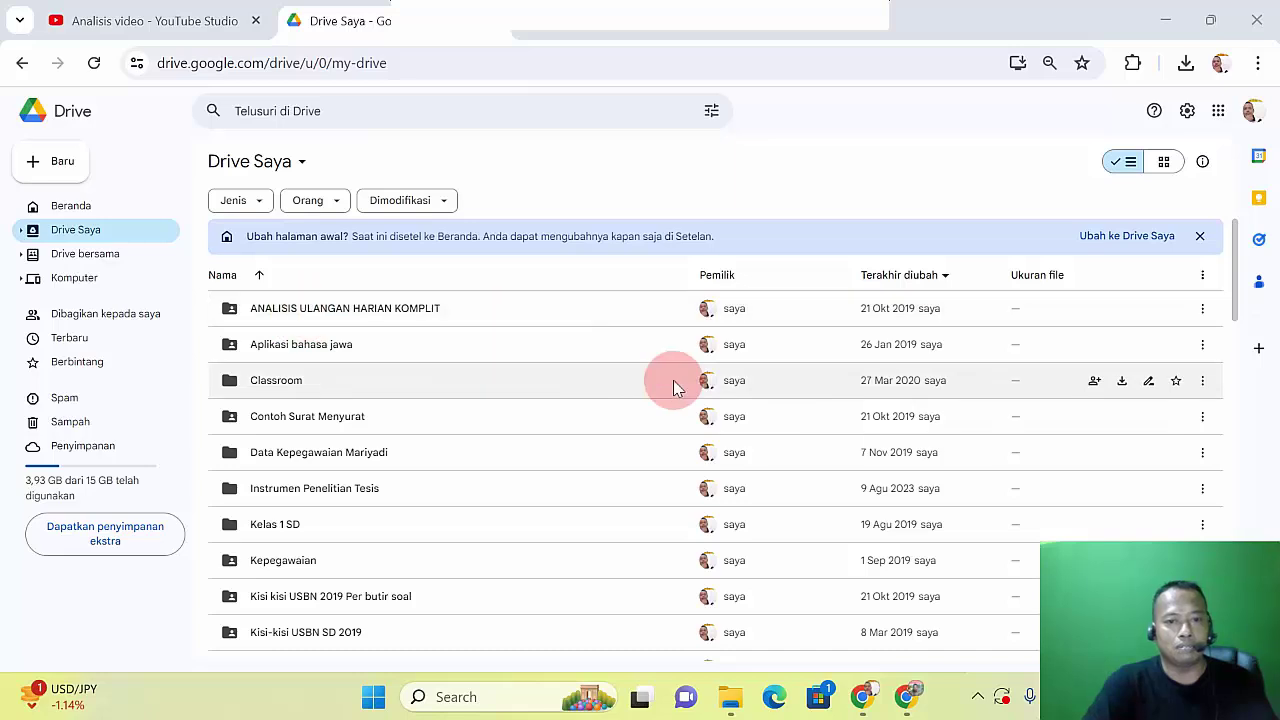
Compare the belajar.id account's Drive and its storage with the personal account's Drive
{"action": "mouse_move", "coordinate": [907, 697]}
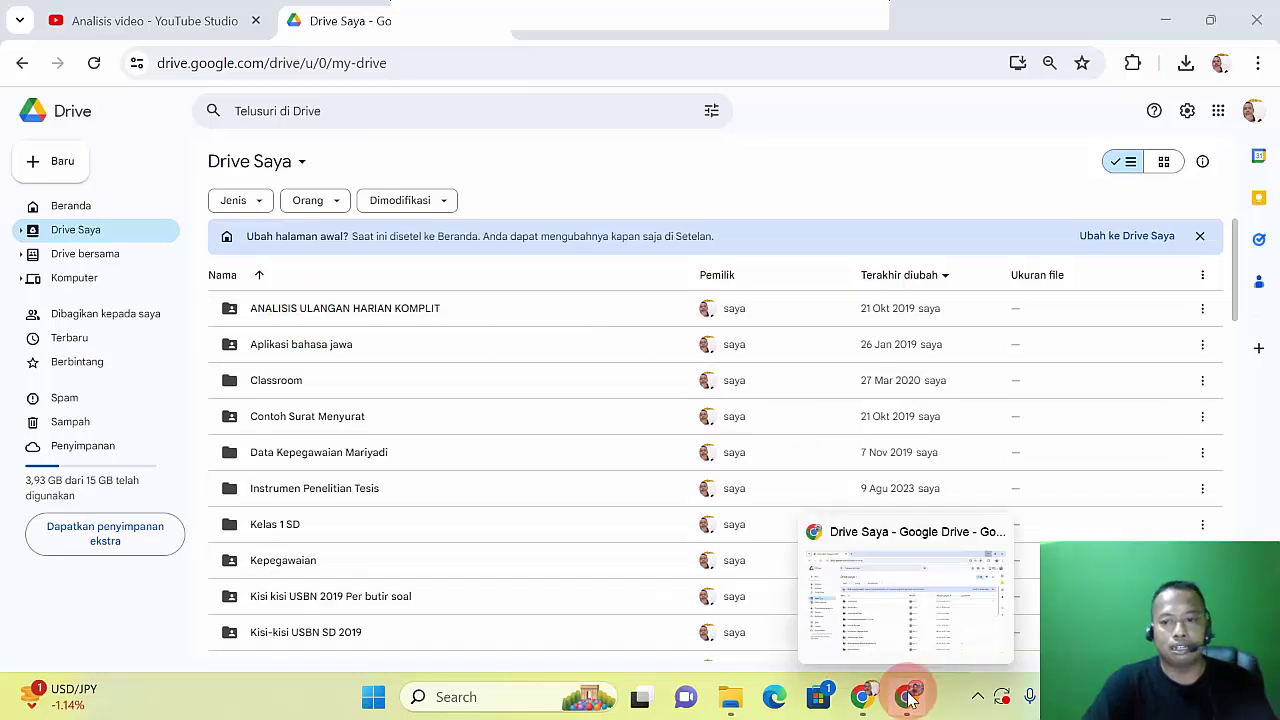
{"action": "mouse_move", "coordinate": [922, 593]}
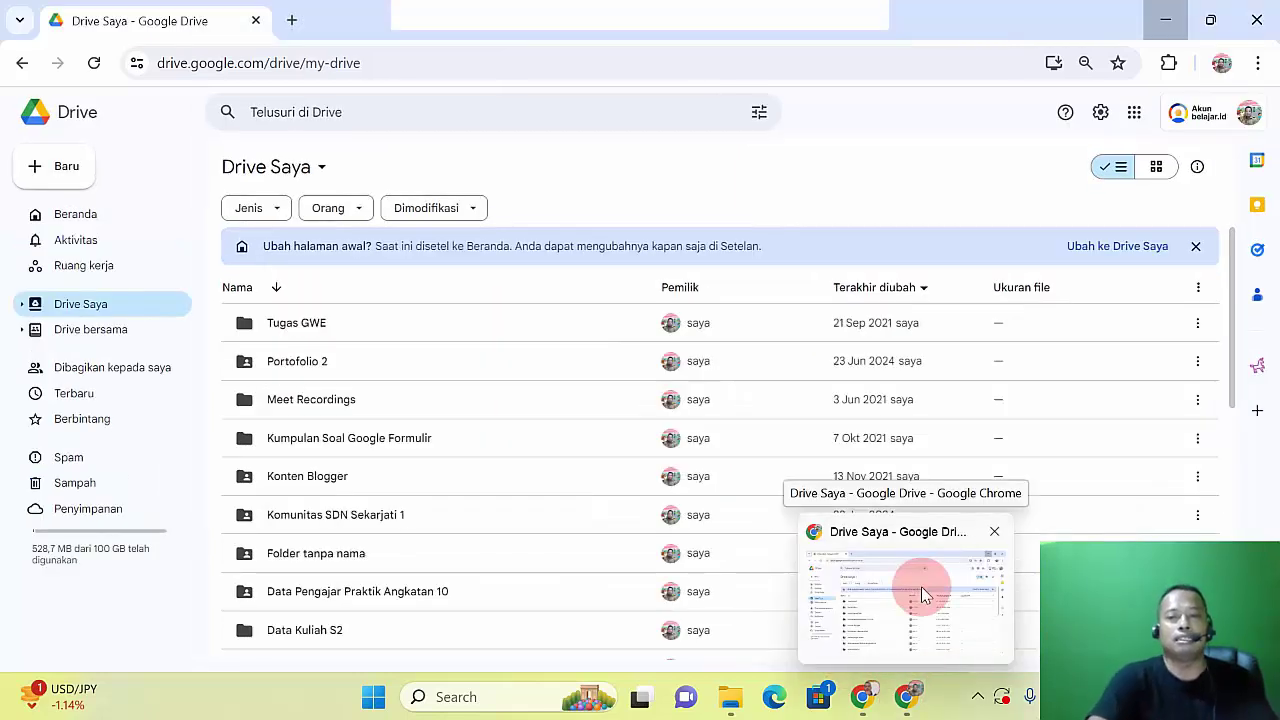
{"action": "left_click", "coordinate": [921, 590]}
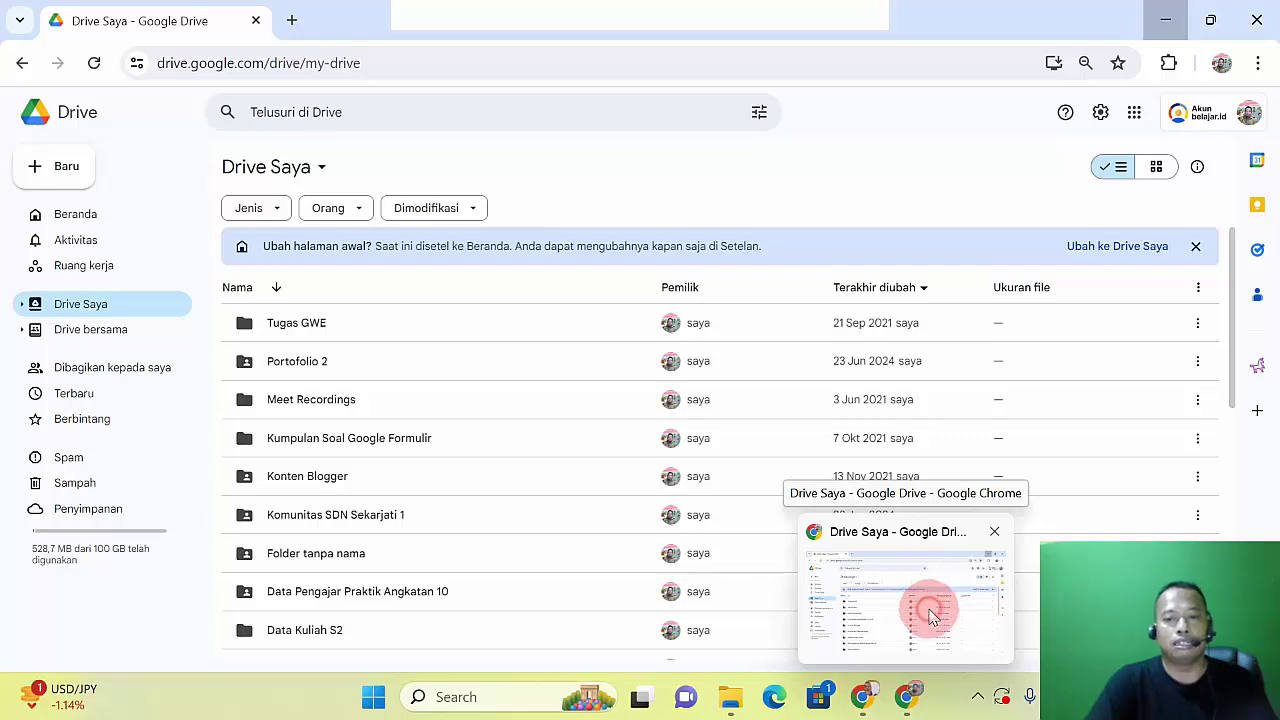
{"action": "left_click", "coordinate": [1249, 112]}
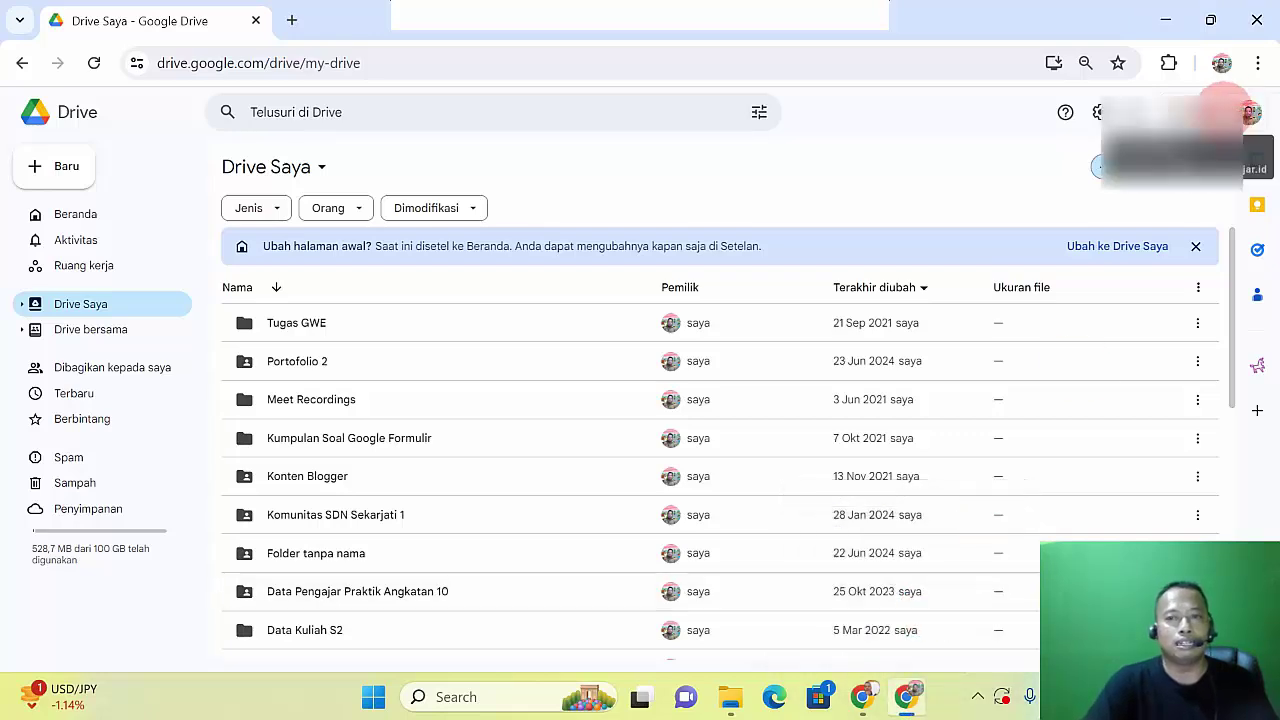
{"action": "left_click", "coordinate": [841, 217]}
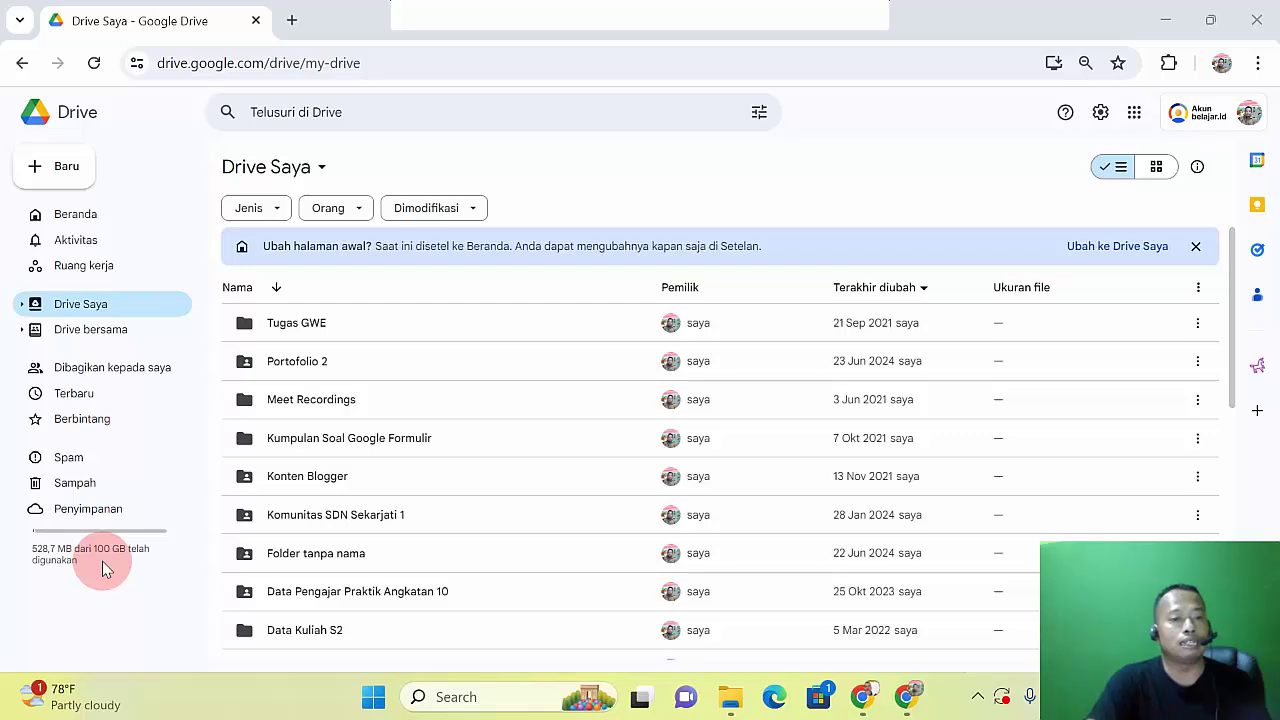
{"action": "left_click", "coordinate": [857, 700]}
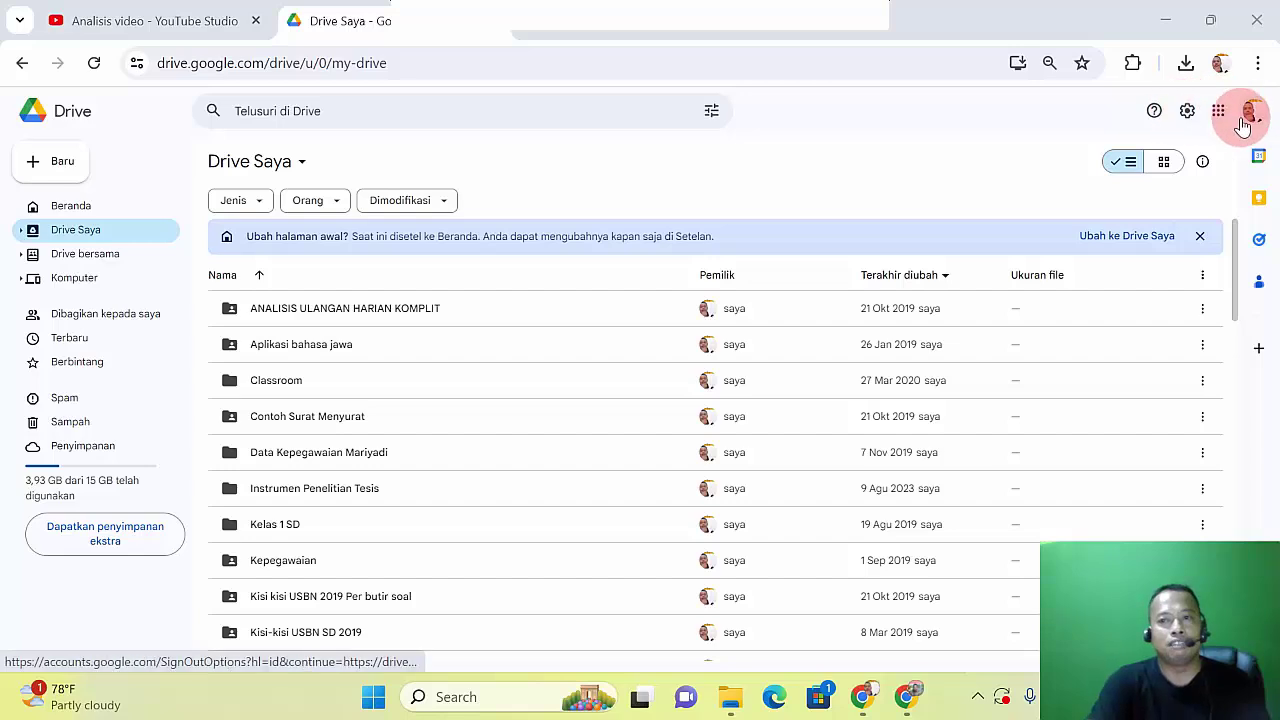
{"action": "left_click", "coordinate": [906, 697]}
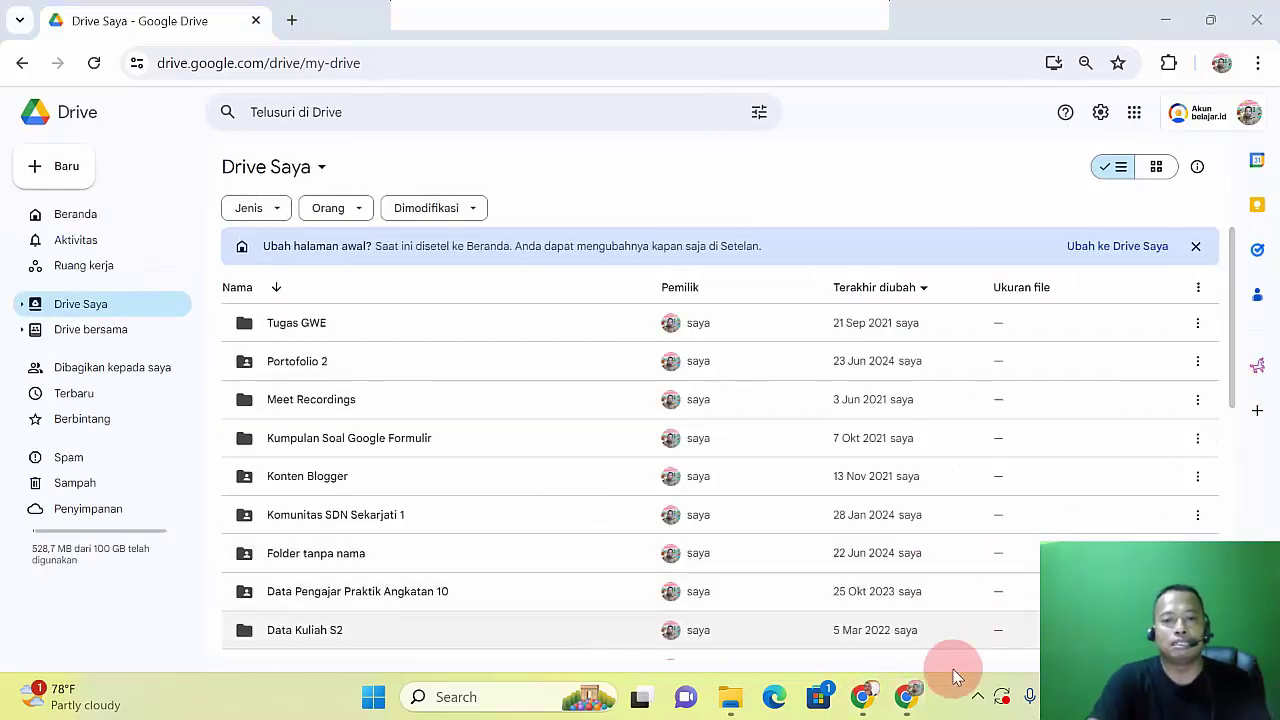
{"action": "left_click", "coordinate": [867, 698]}
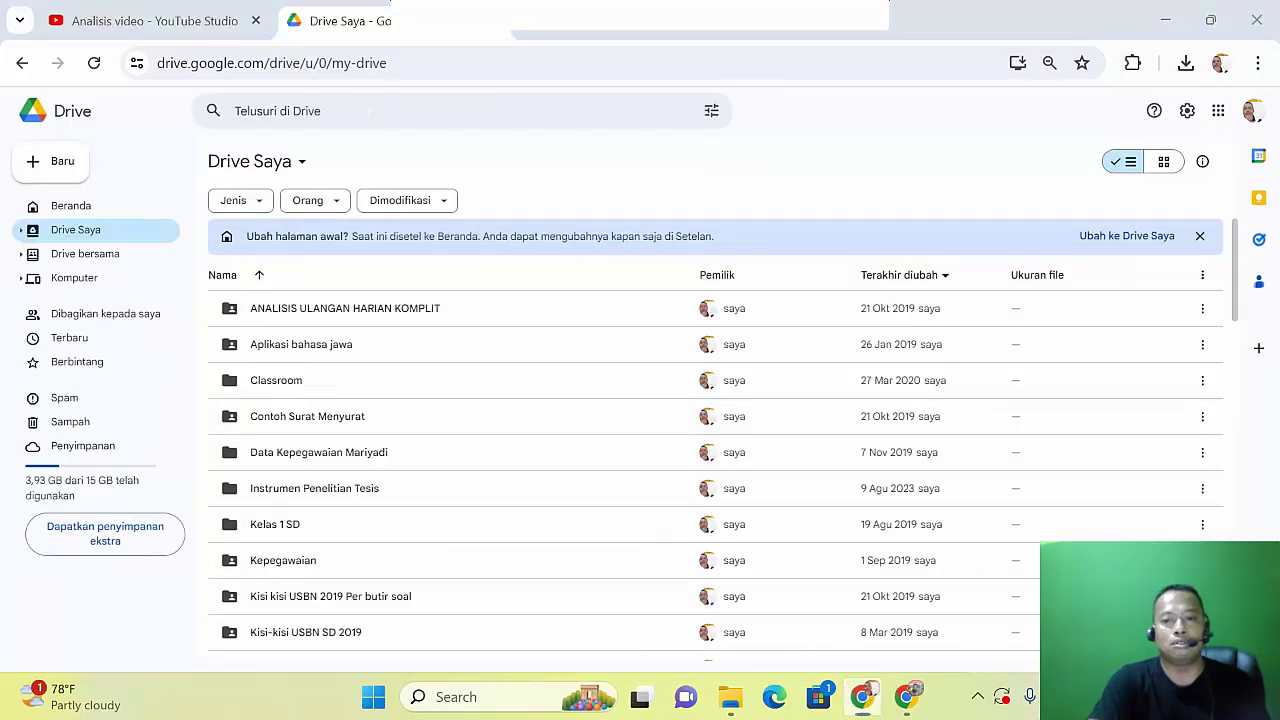
{"action": "right_click", "coordinate": [403, 313]}
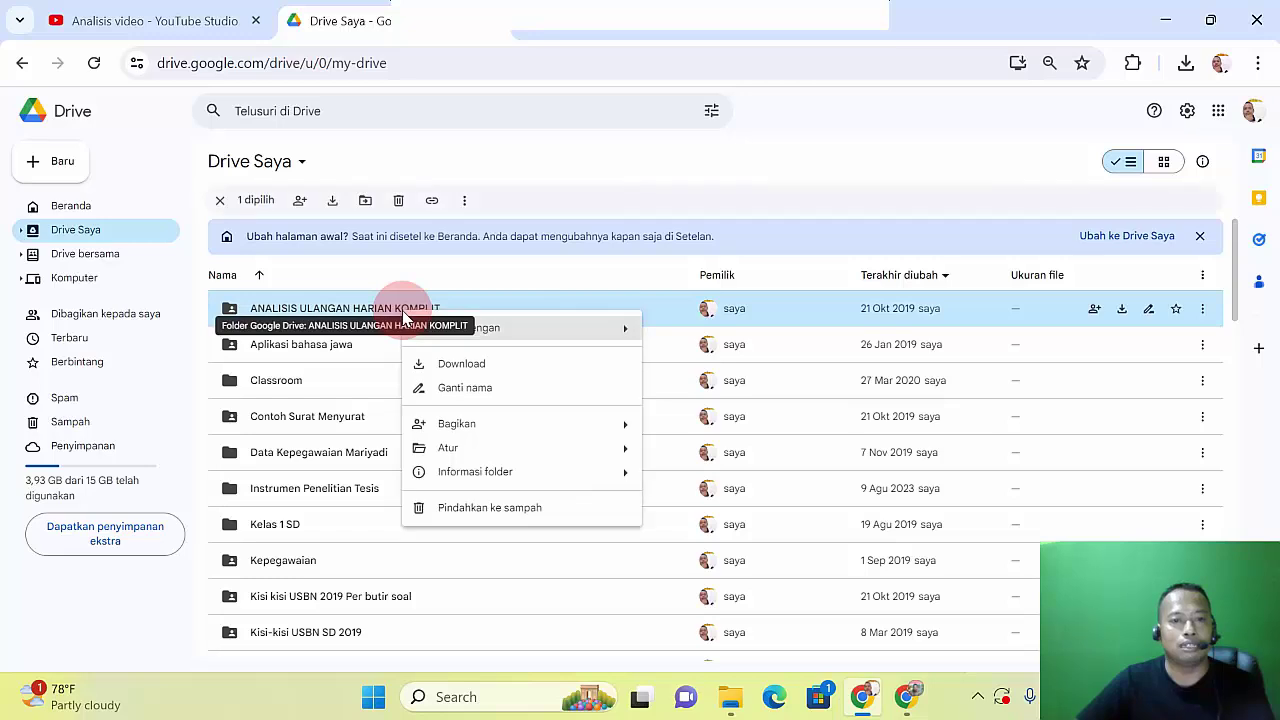
{"action": "mouse_move", "coordinate": [471, 458]}
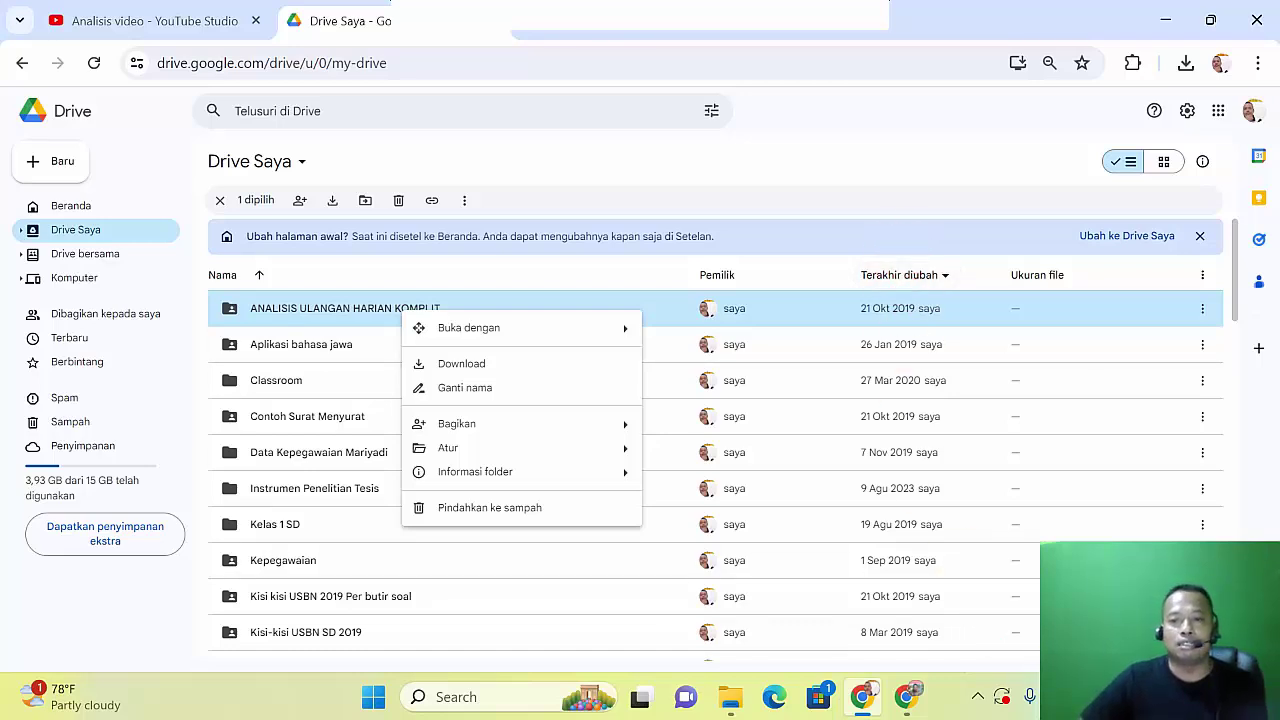
{"action": "left_click", "coordinate": [986, 372]}
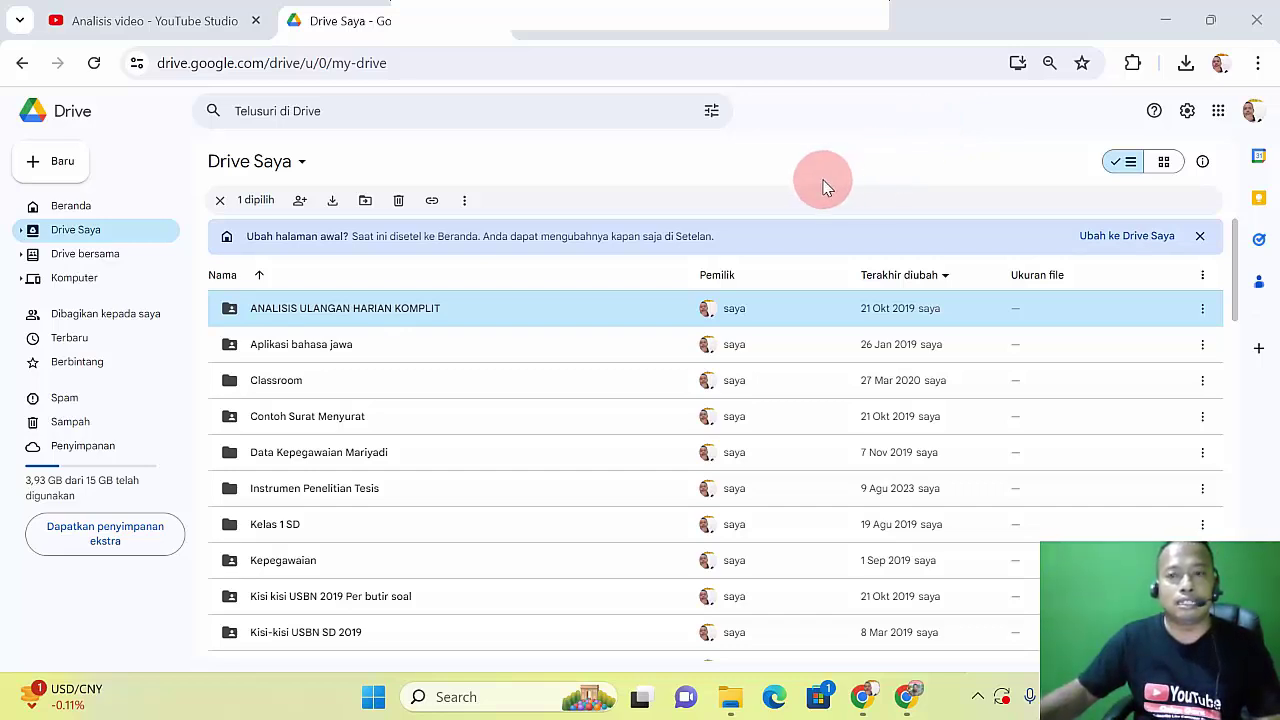
View the contents of the ANALISIS ULANGAN HARIAN KOMPLIT folder in the personal Drive and return to Drive Saya
{"action": "mouse_move", "coordinate": [913, 710]}
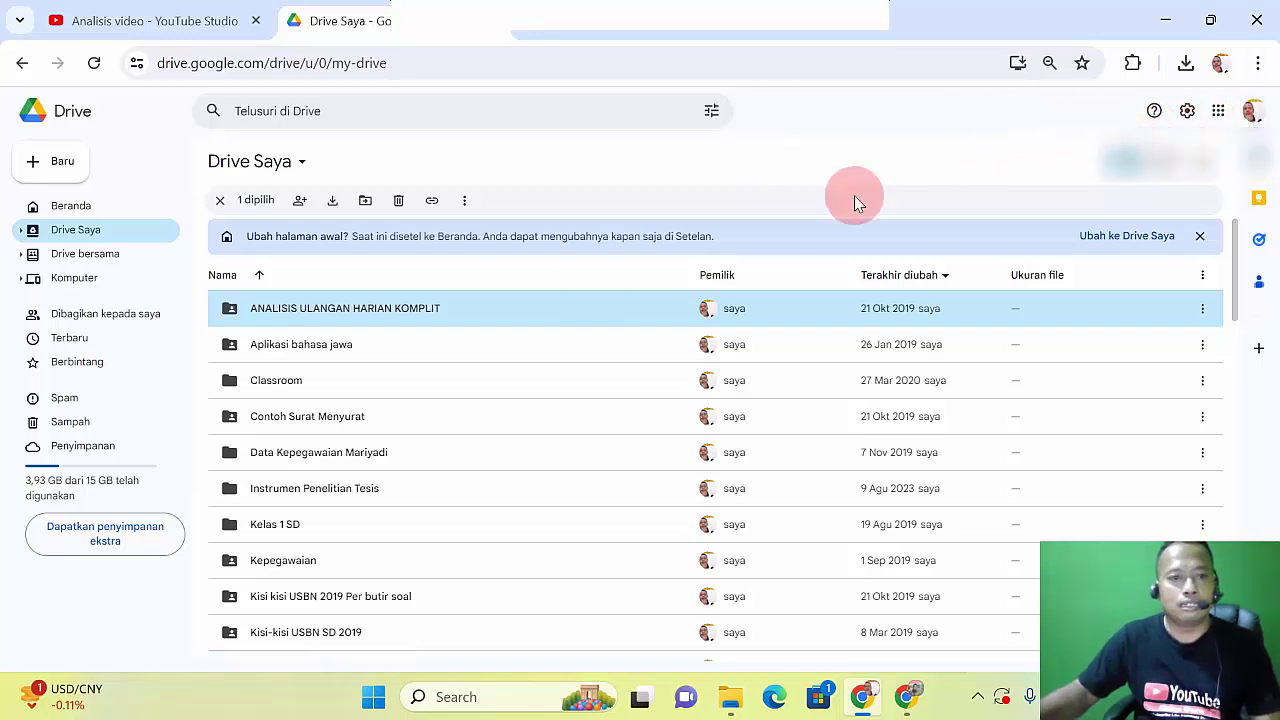
{"action": "double_click", "coordinate": [368, 318]}
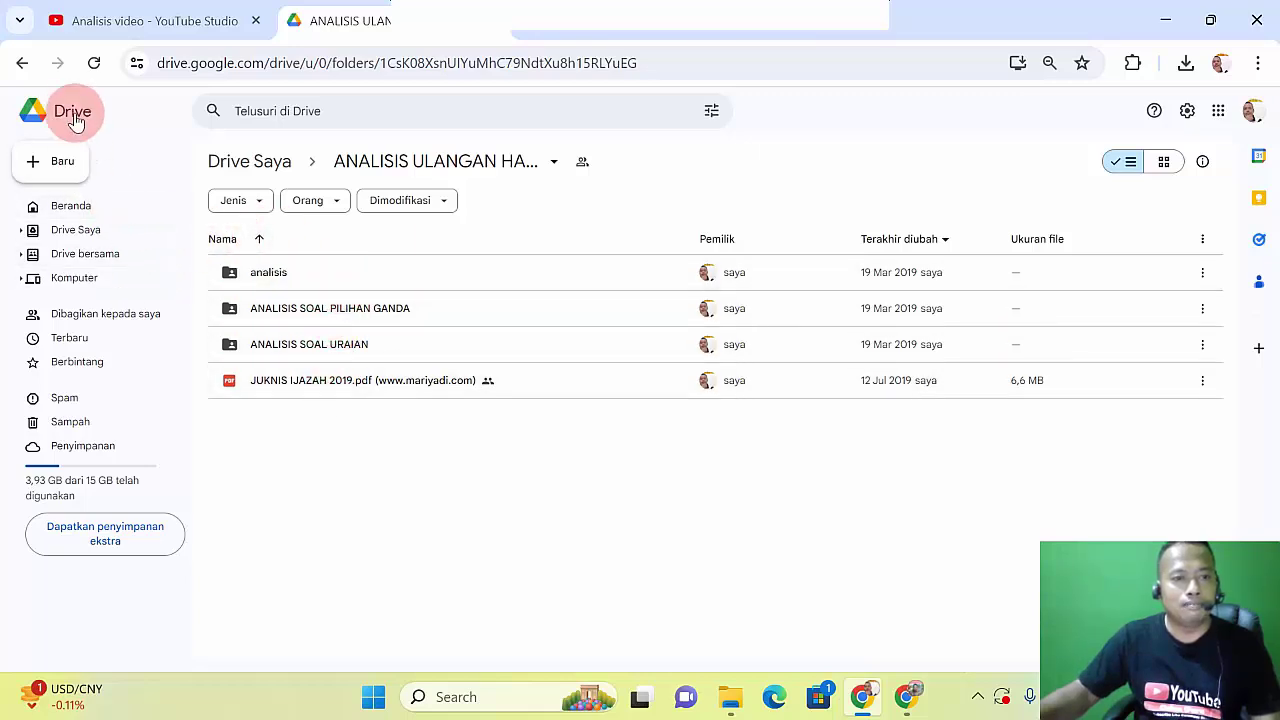
{"action": "left_click", "coordinate": [259, 163]}
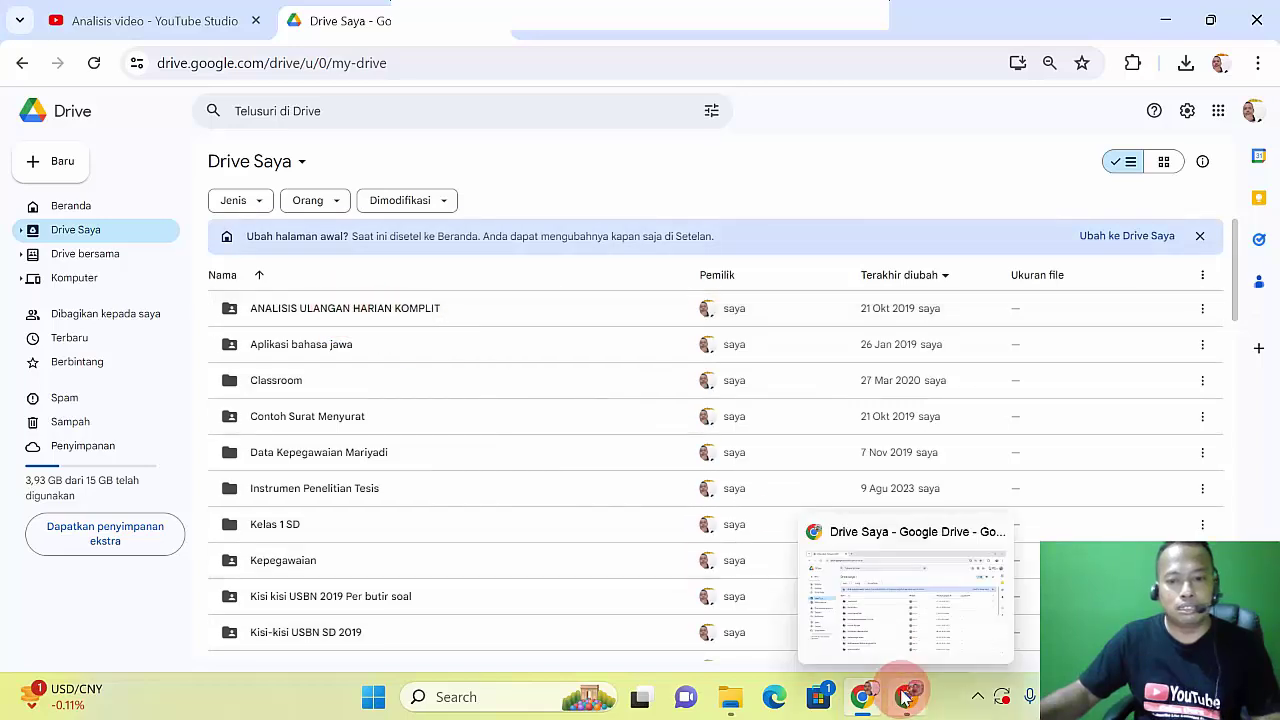
{"action": "left_click", "coordinate": [916, 634]}
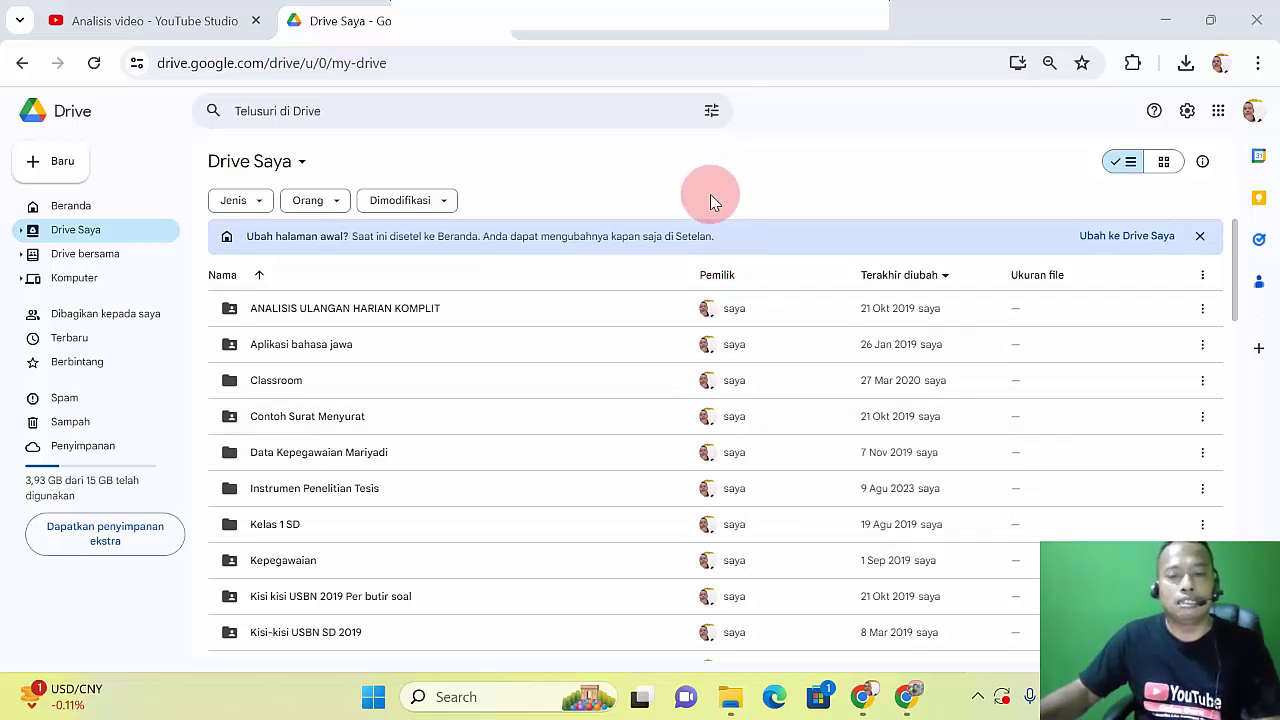
{"action": "left_click", "coordinate": [931, 607]}
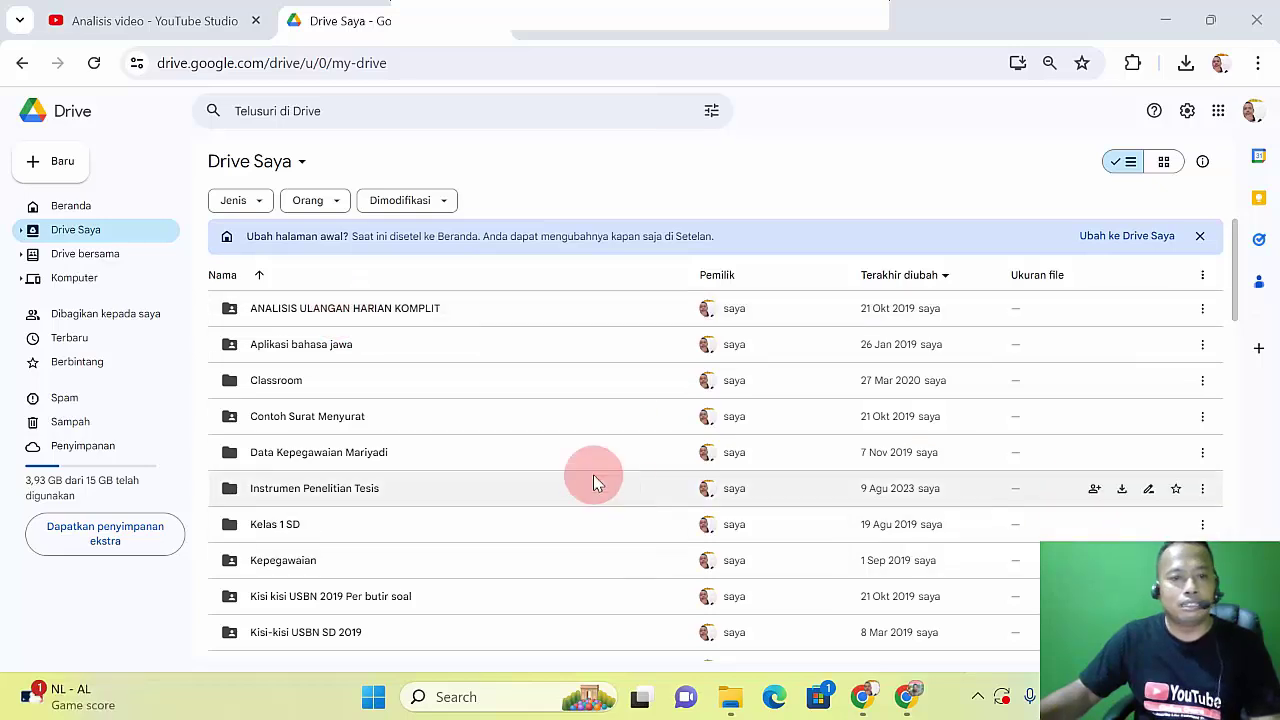
Open the sharing settings of the ANALISIS ULANGAN HARIAN KOMPLIT folder
{"action": "right_click", "coordinate": [362, 318]}
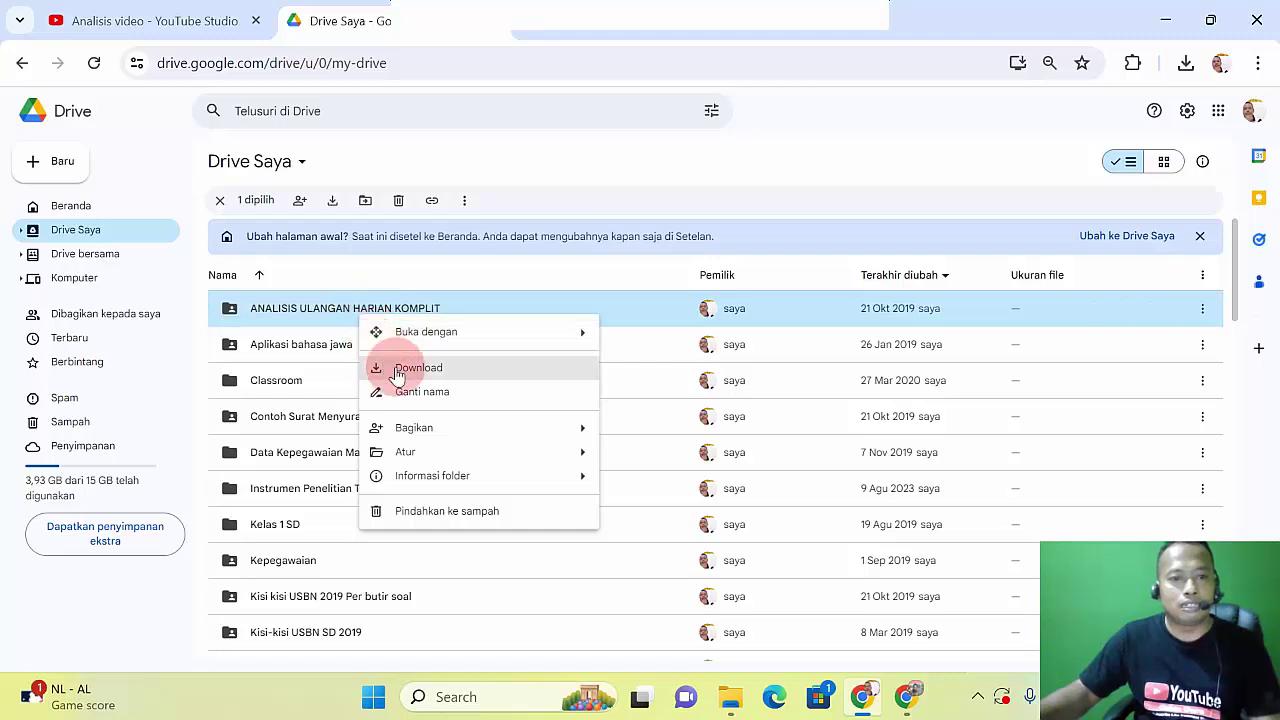
{"action": "mouse_move", "coordinate": [452, 432]}
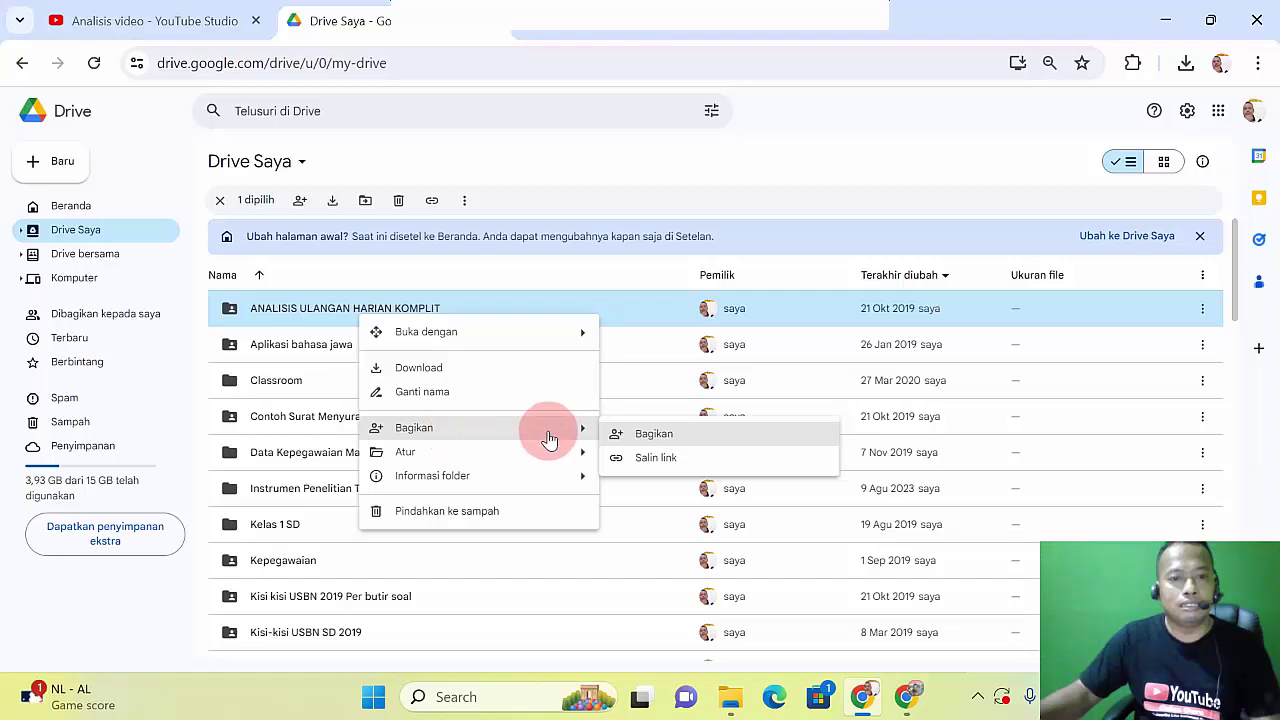
{"action": "left_click", "coordinate": [619, 436]}
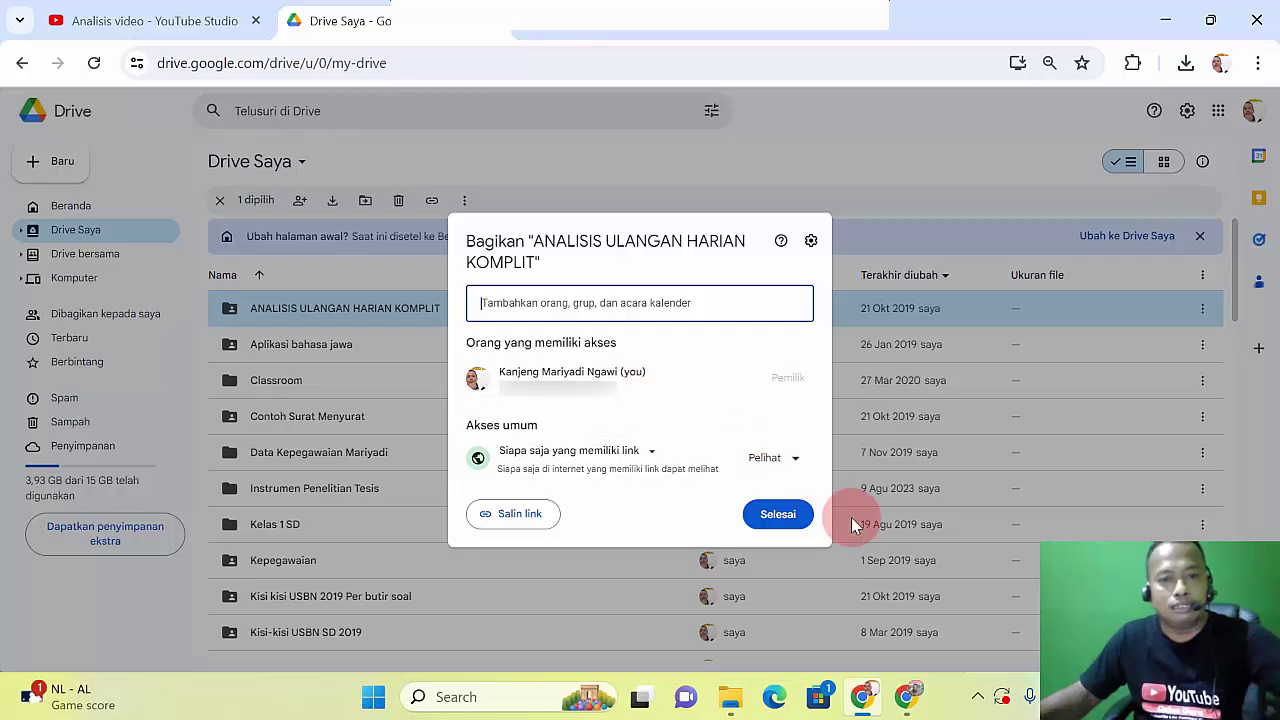
Try to copy the account's e-mail address from the account details in the belajar.id Drive window
{"action": "mouse_move", "coordinate": [910, 697]}
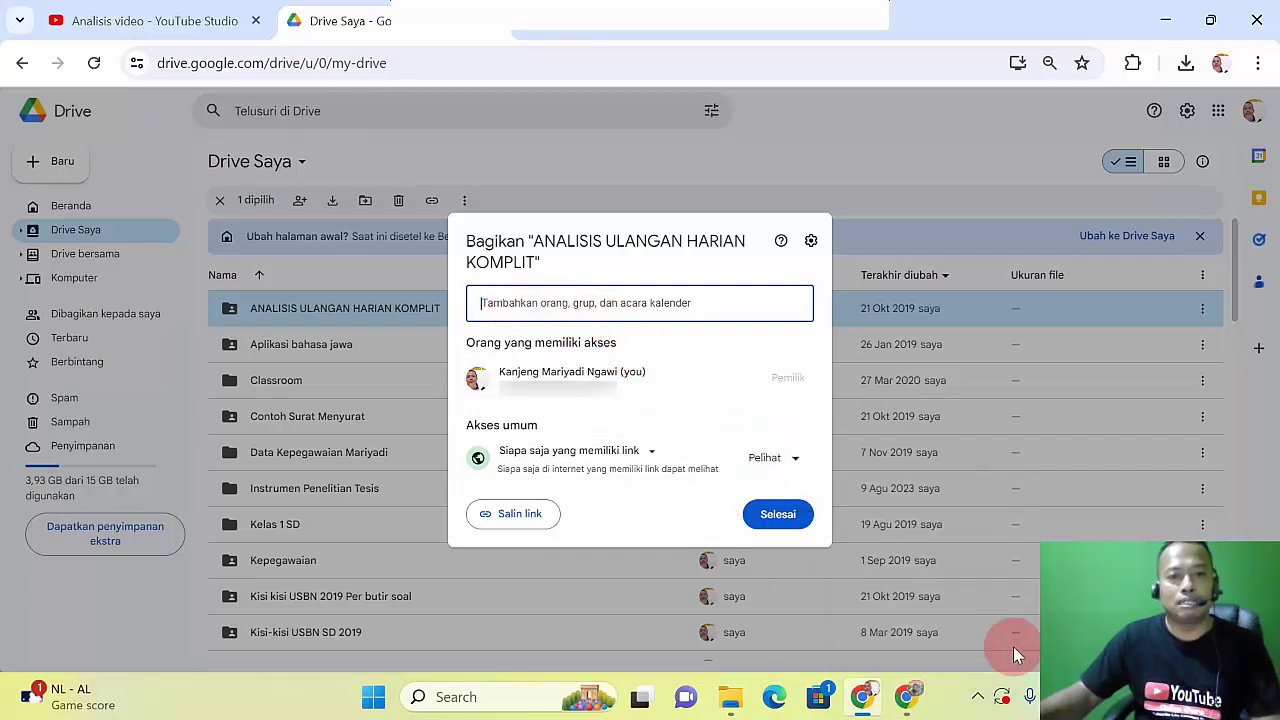
{"action": "left_click", "coordinate": [985, 628]}
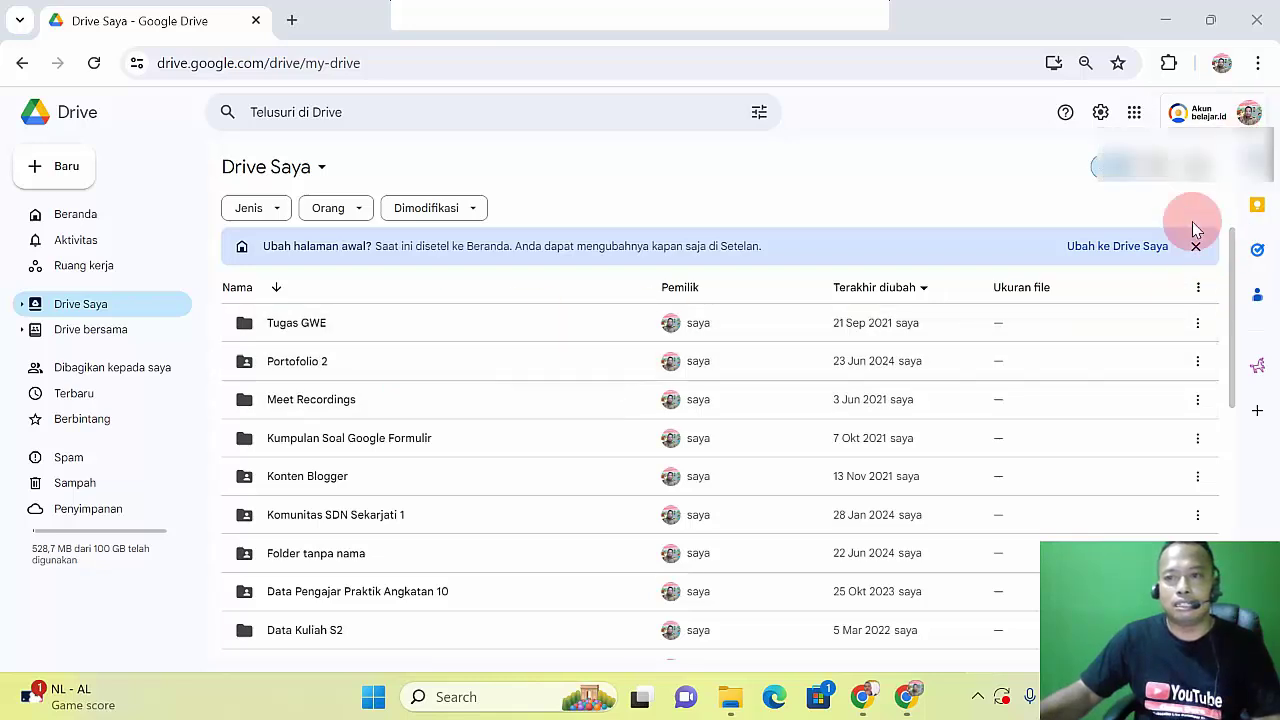
{"action": "left_click", "coordinate": [1249, 113]}
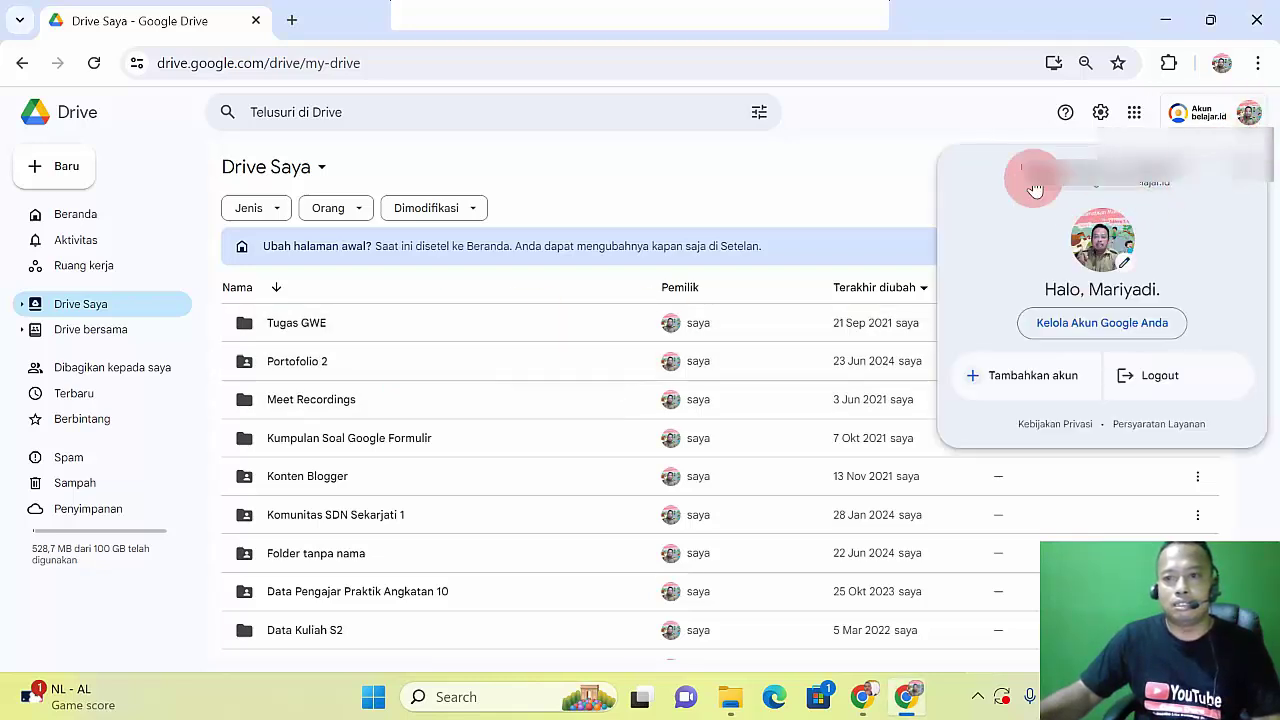
{"action": "left_click_drag", "start_coordinate": [1034, 167], "coordinate": [1070, 183]}
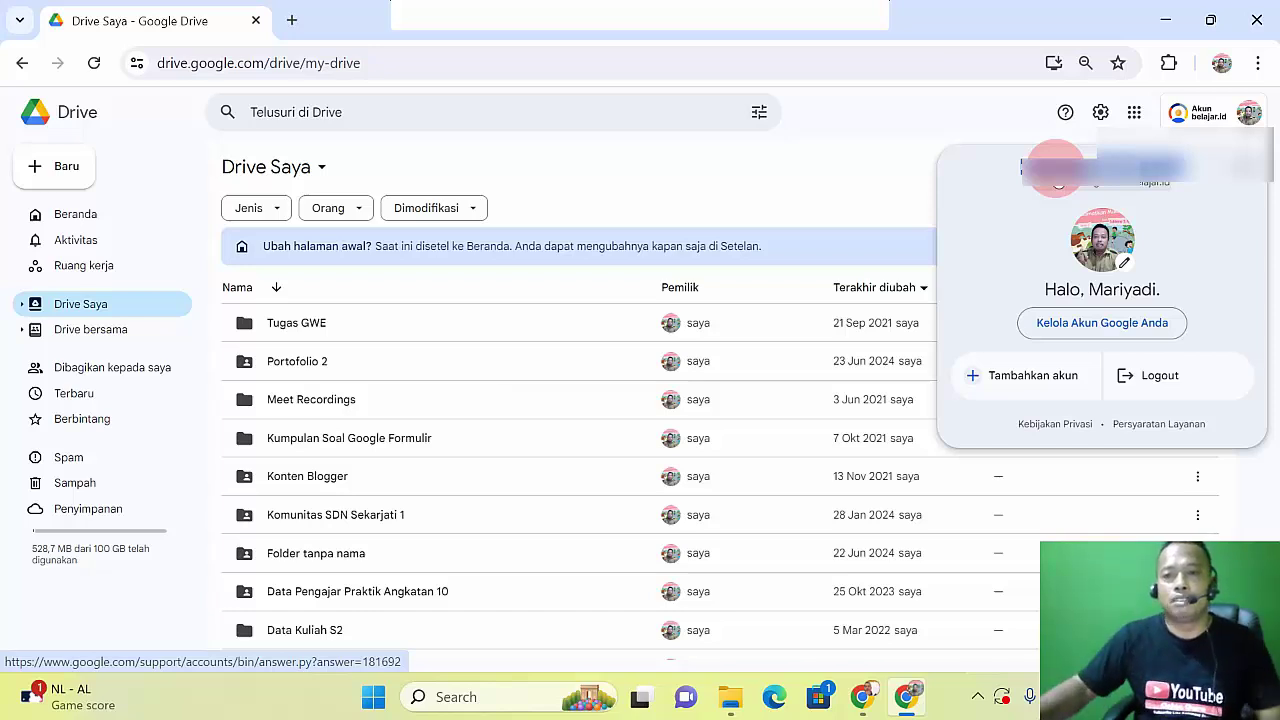
{"action": "right_click", "coordinate": [1056, 168]}
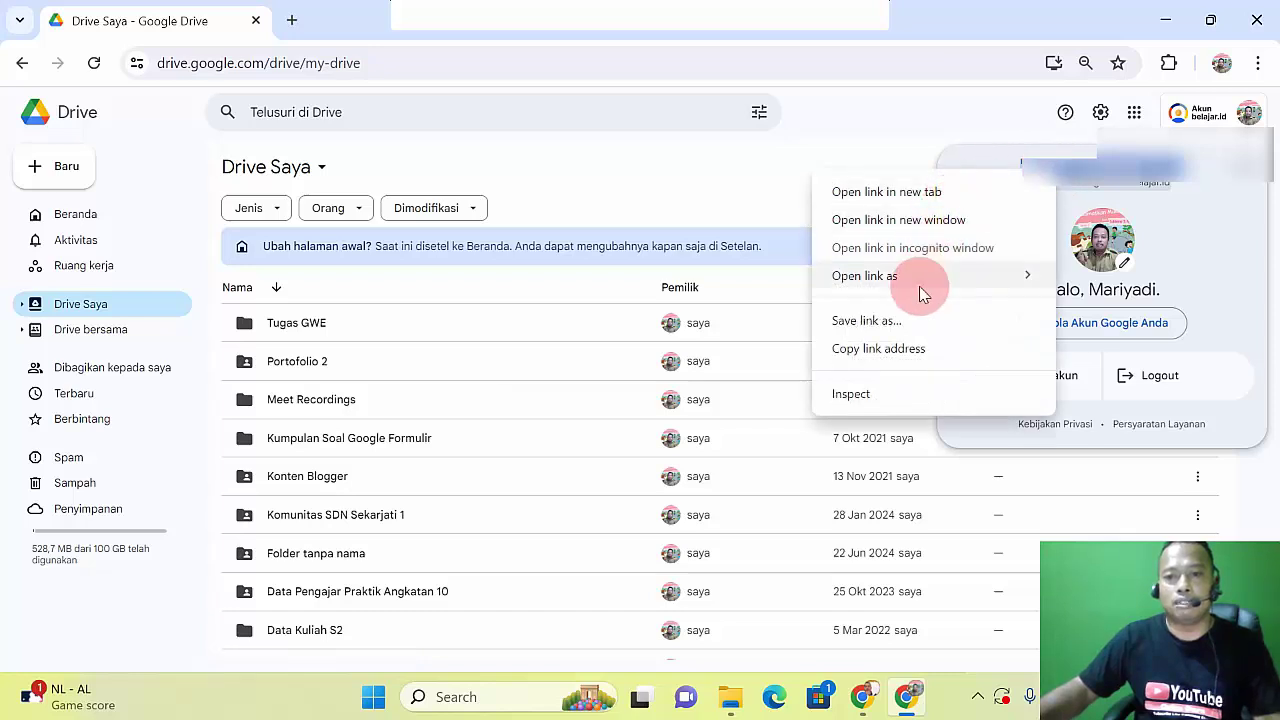
{"action": "left_click", "coordinate": [908, 350]}
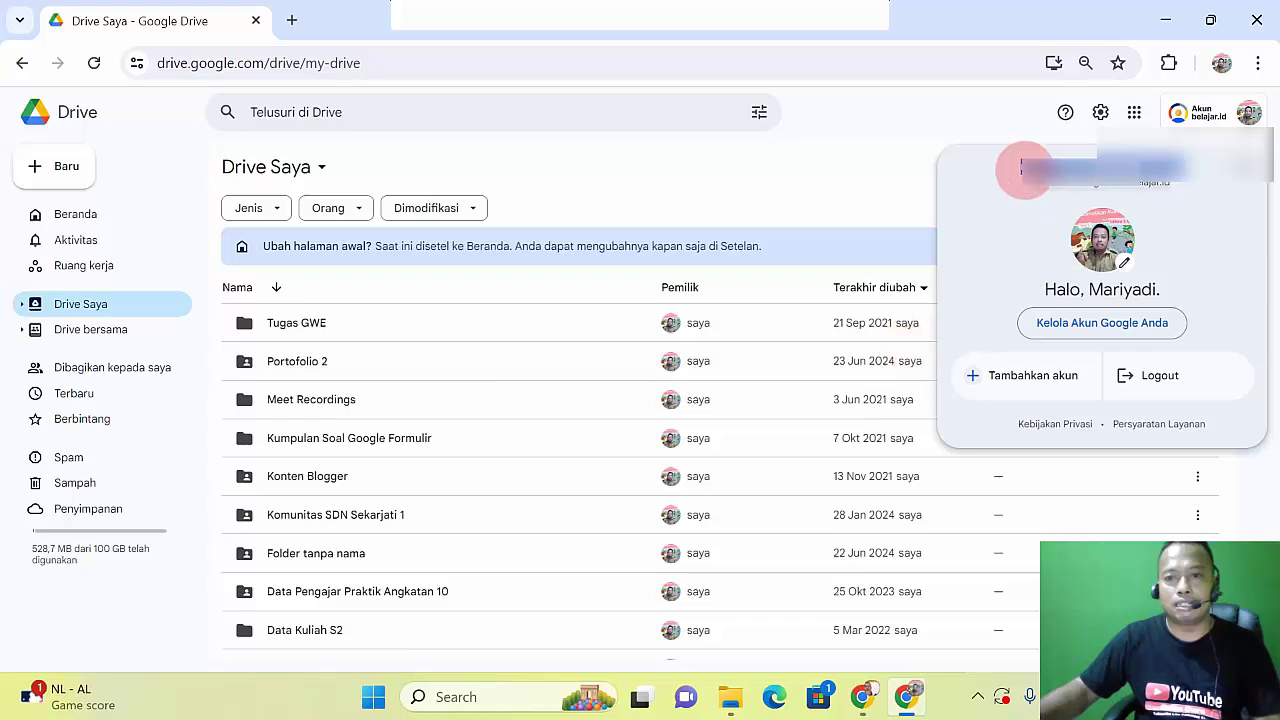
{"action": "left_click", "coordinate": [814, 163]}
Try to paste the belajar.id e-mail address as a recipient in the folder's sharing settings in the personal Drive window
{"action": "left_click", "coordinate": [866, 700]}
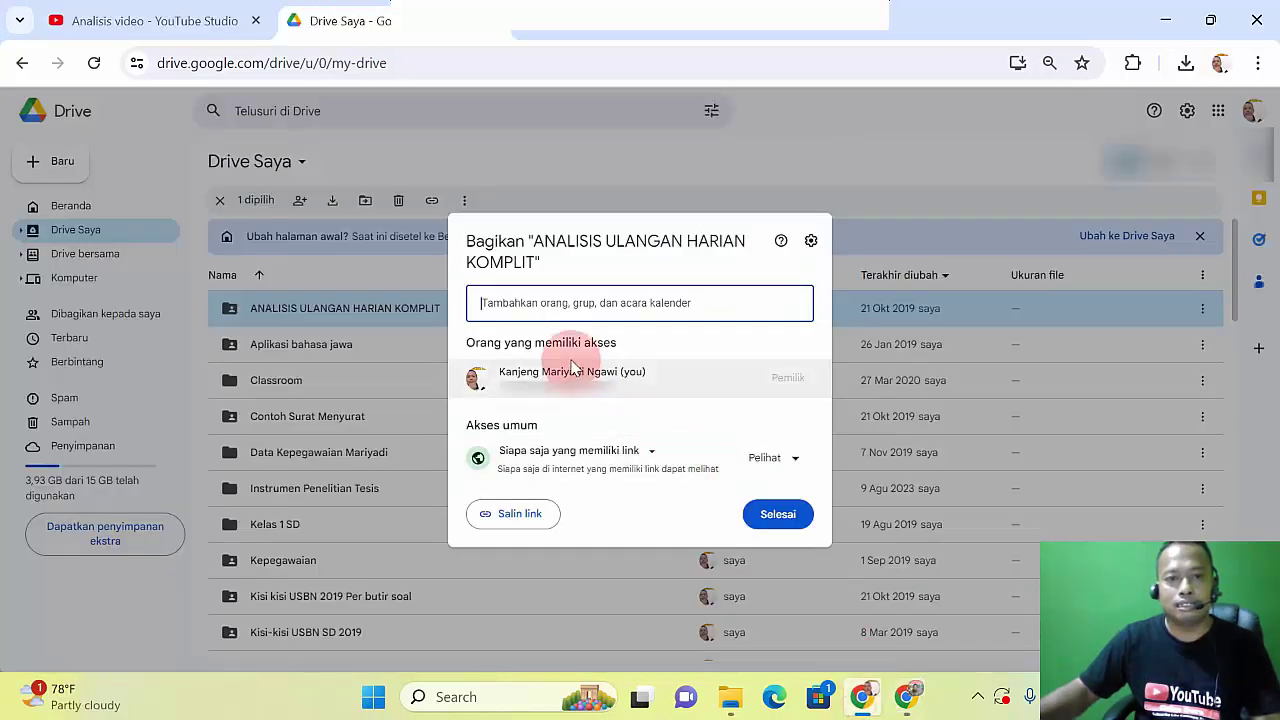
{"action": "right_click", "coordinate": [545, 303]}
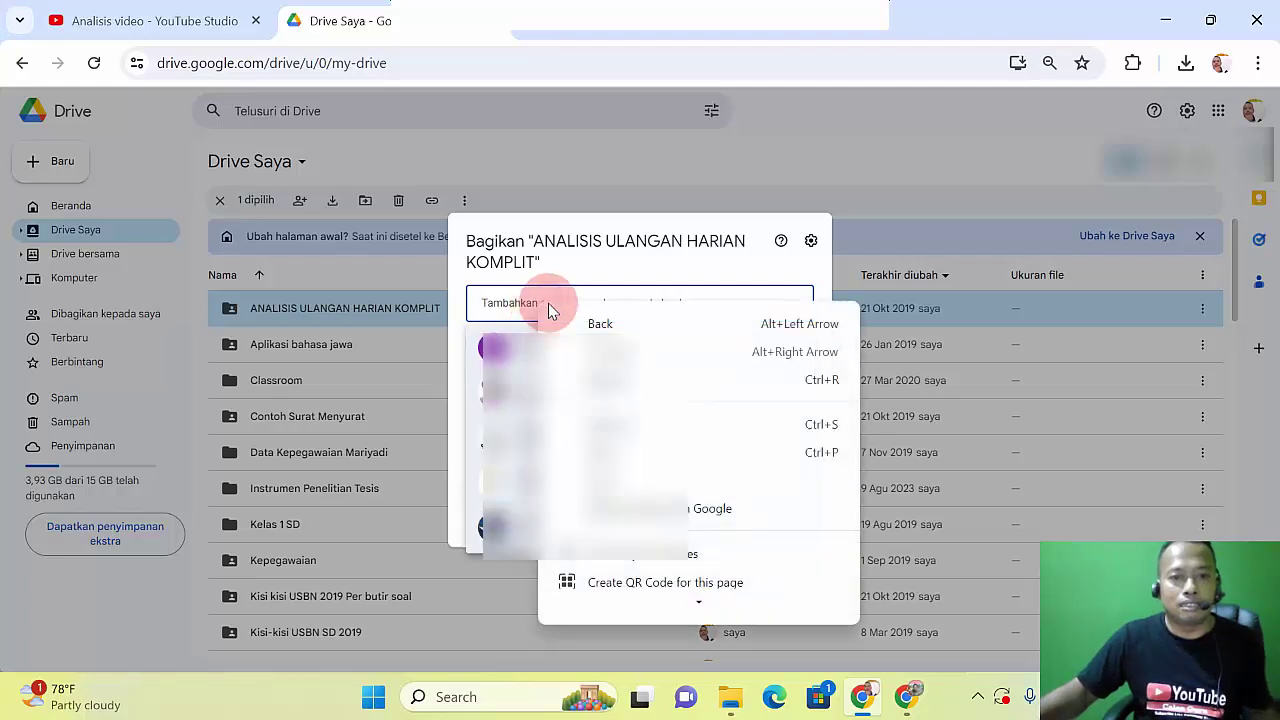
{"action": "left_click", "coordinate": [512, 302]}
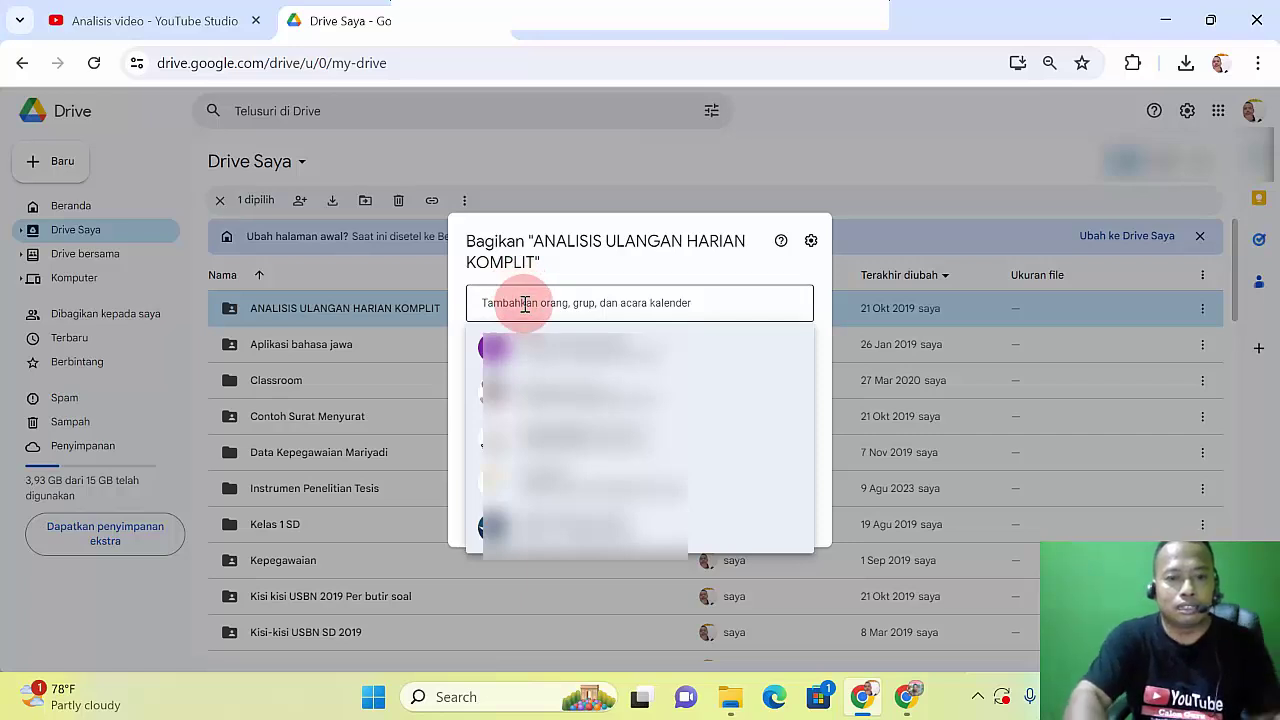
{"action": "left_click", "coordinate": [735, 232]}
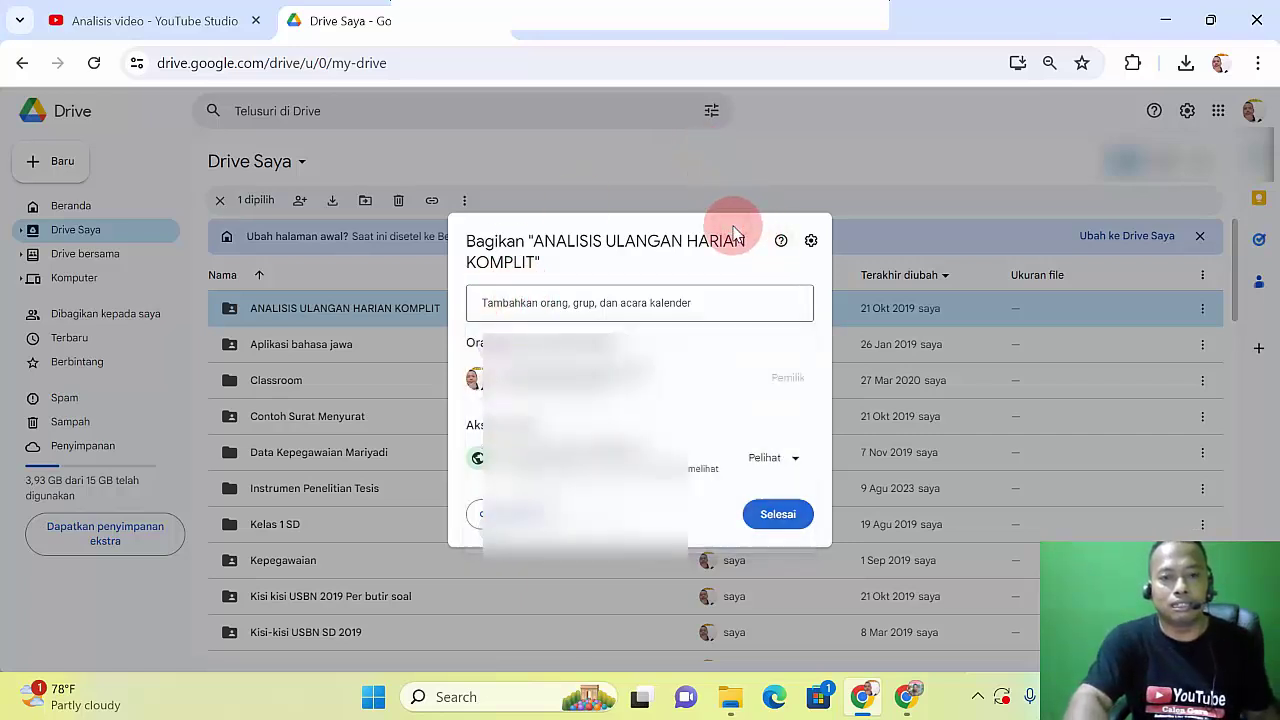
Copy the belajar.id account's e-mail address from the Google account details on a new tab in the belajar.id browser window
{"action": "left_click", "coordinate": [905, 700]}
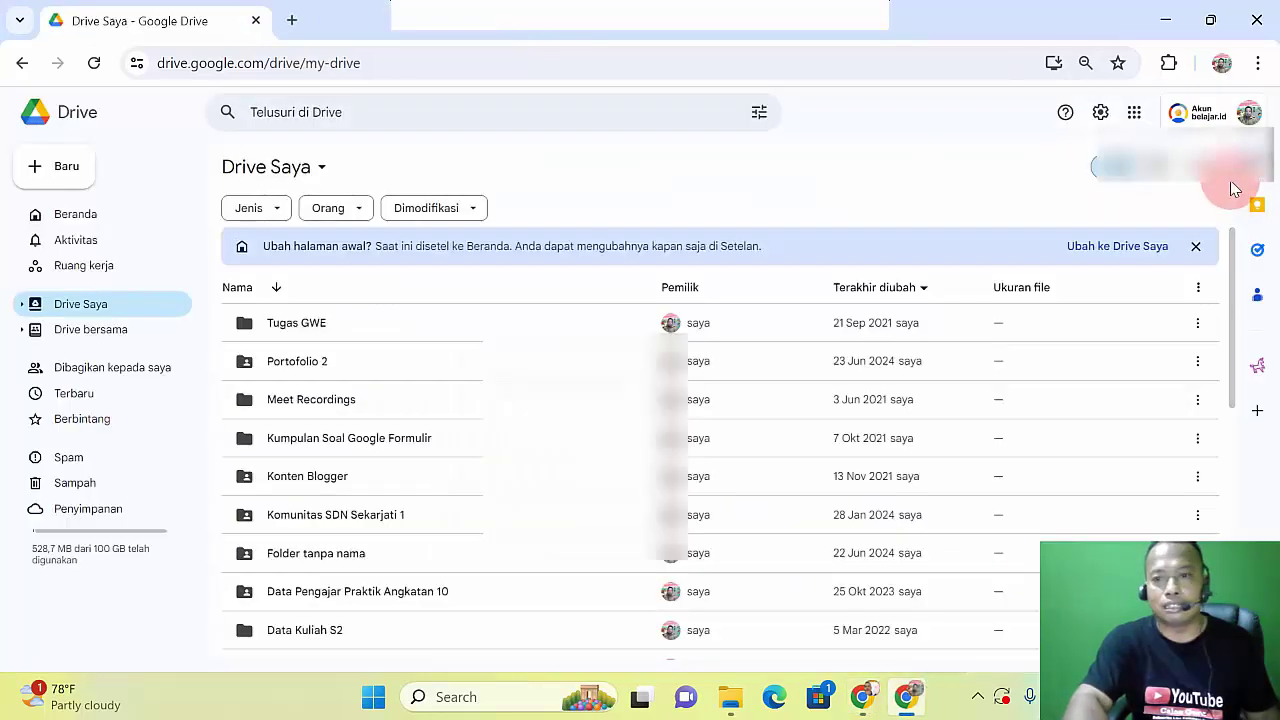
{"action": "left_click", "coordinate": [1249, 114]}
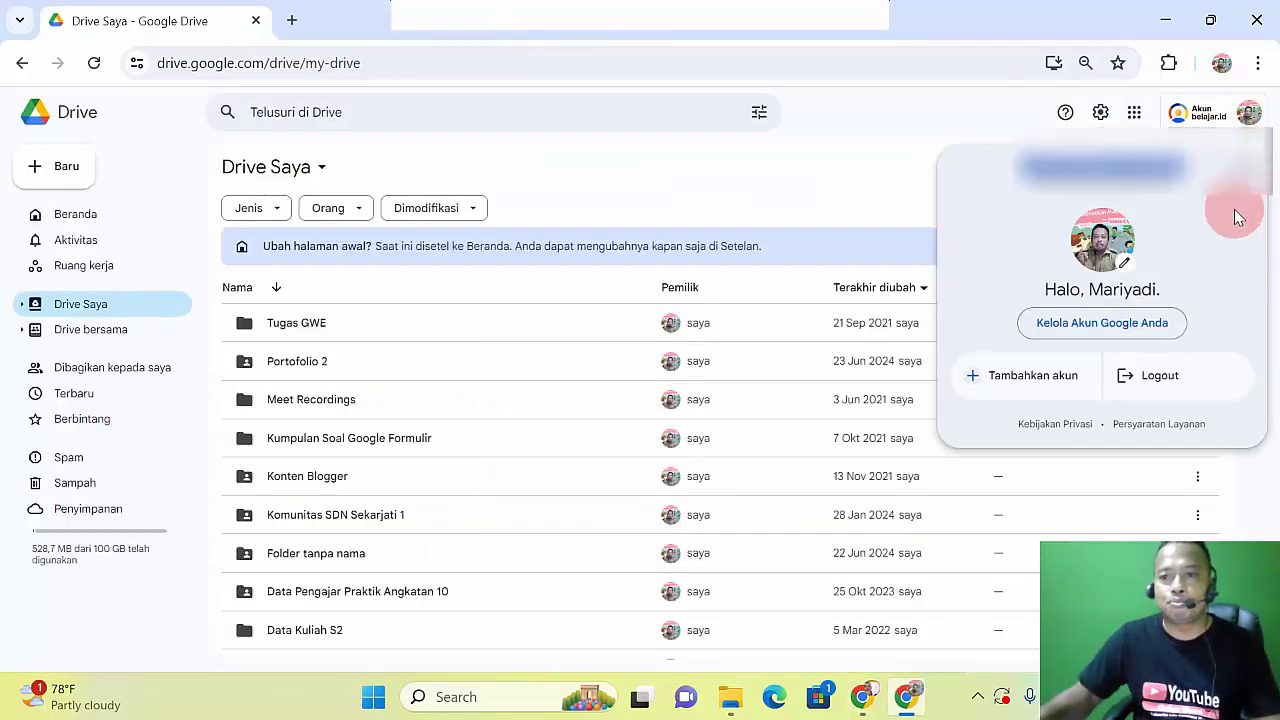
{"action": "left_click", "coordinate": [965, 130]}
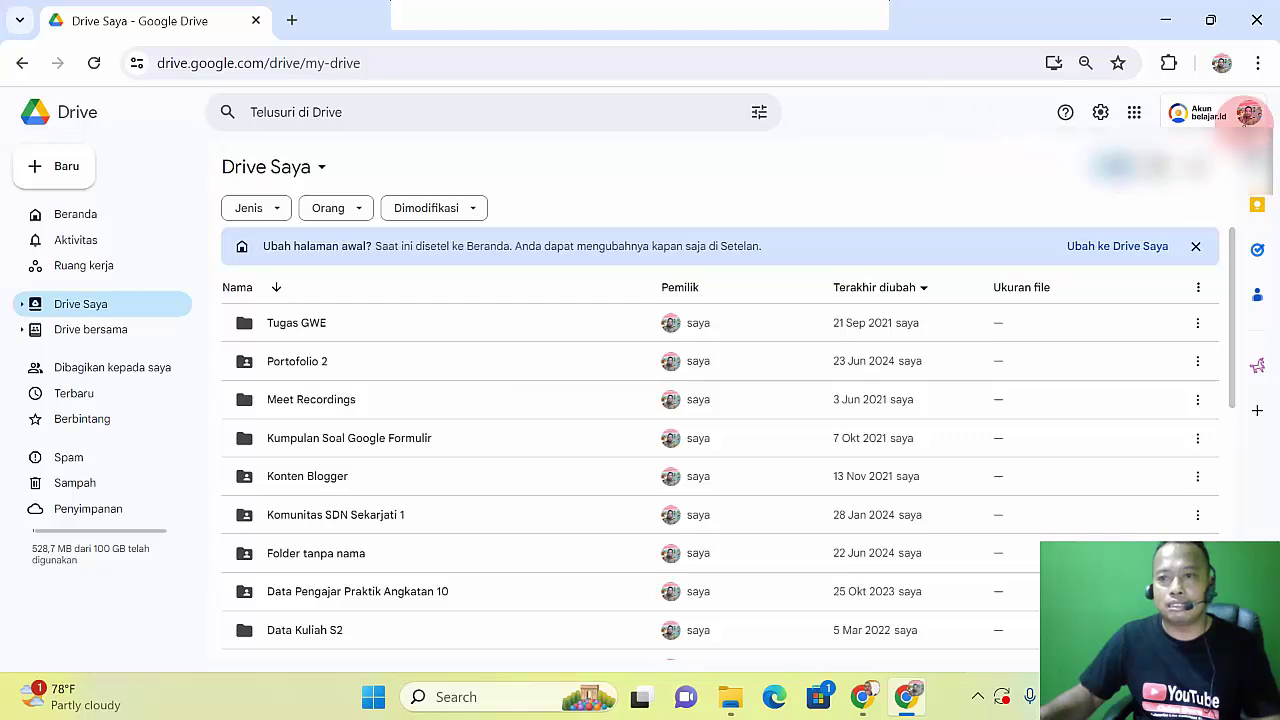
{"action": "left_click", "coordinate": [289, 22]}
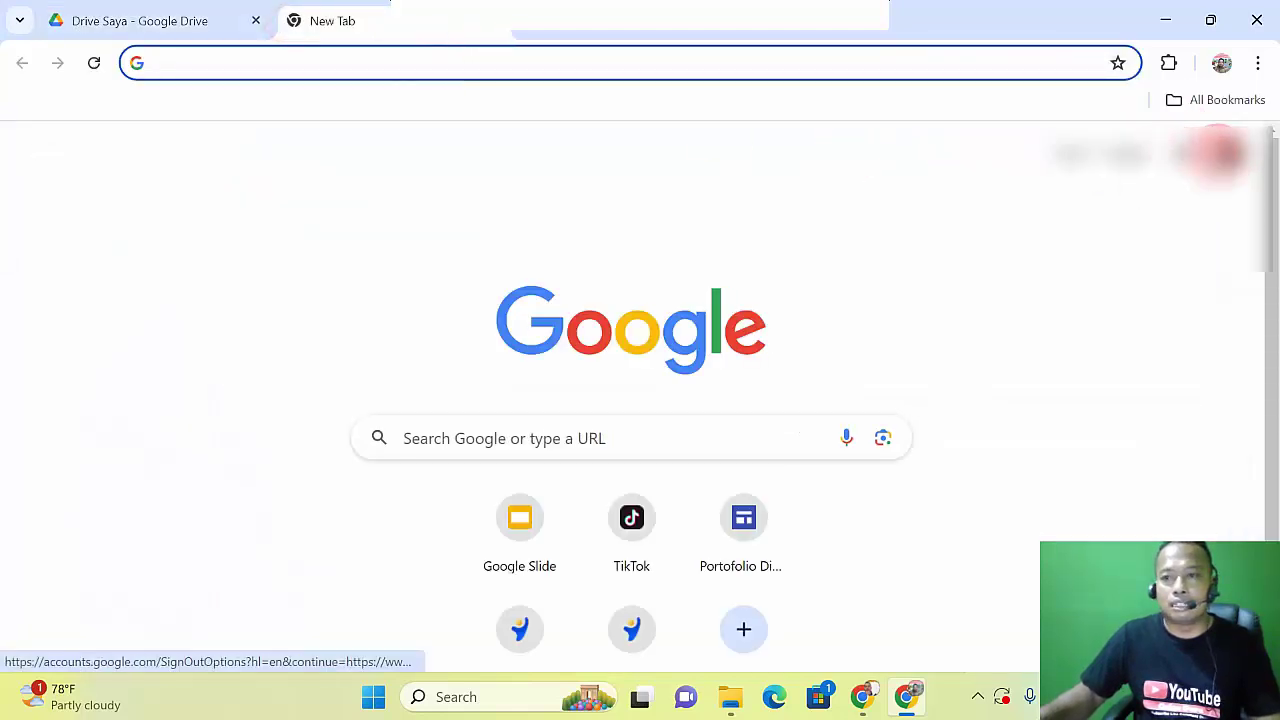
{"action": "left_click", "coordinate": [1218, 152]}
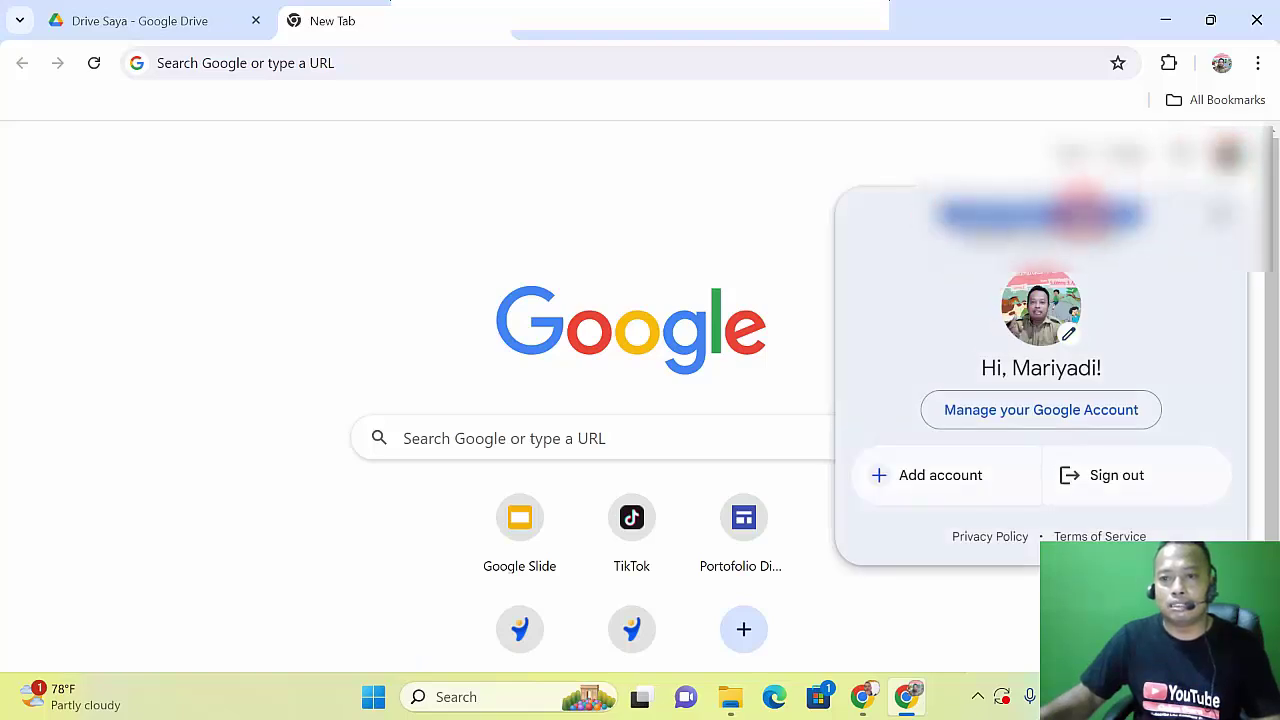
{"action": "right_click", "coordinate": [840, 192]}
{"action": "left_click", "coordinate": [880, 191]}
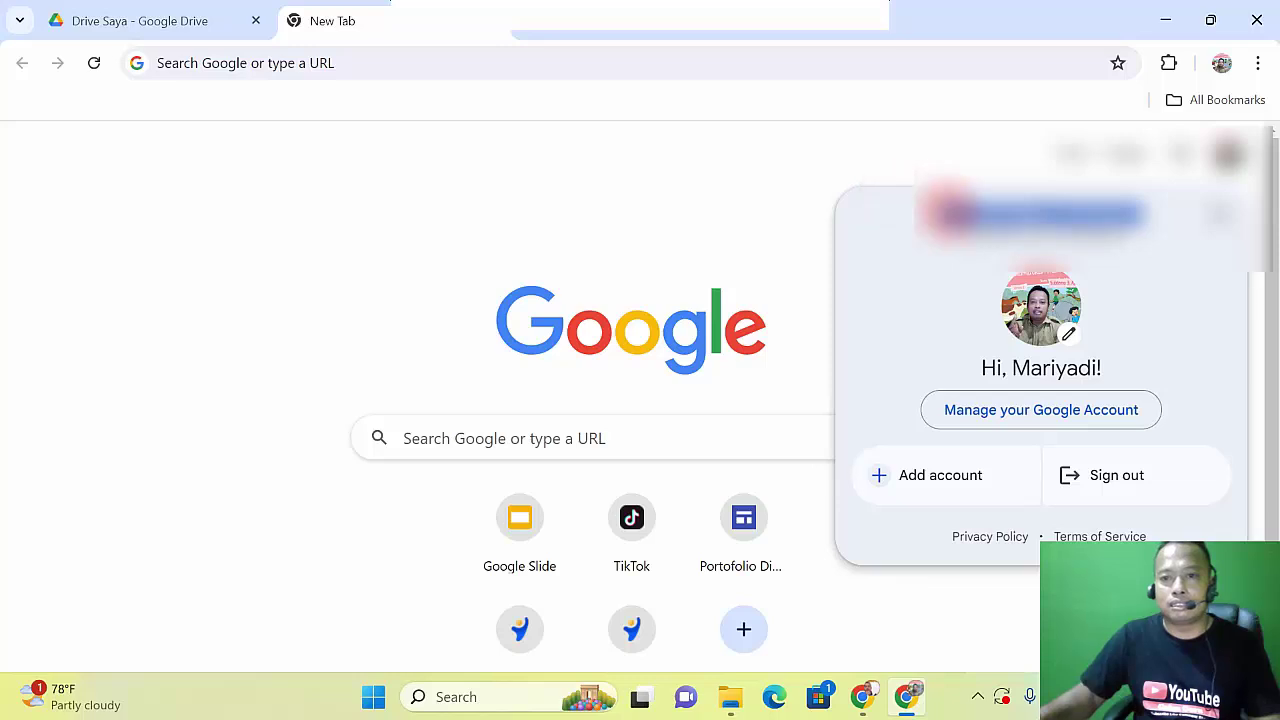
Copy the belajar.id account's e-mail address and try to paste it as a recipient in the folder's sharing settings in the personal Drive window
{"action": "right_click", "coordinate": [948, 212]}
{"action": "left_click", "coordinate": [776, 234]}
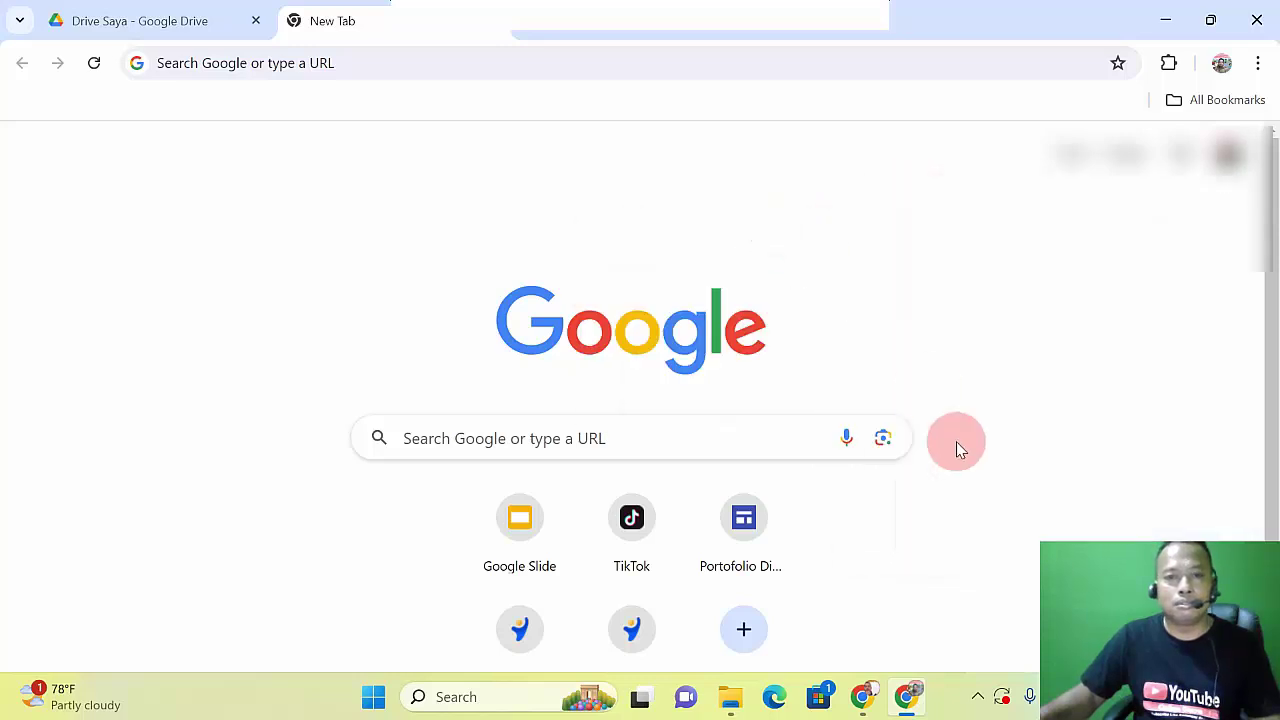
{"action": "left_click", "coordinate": [163, 29]}
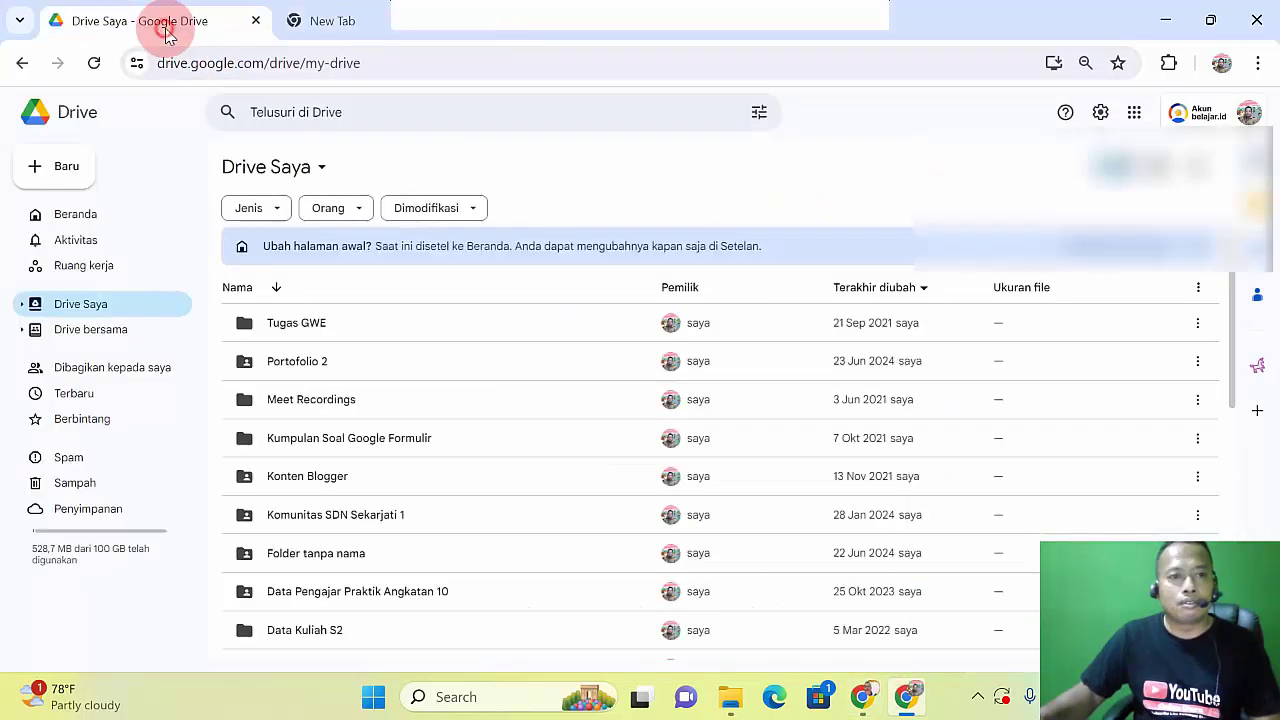
{"action": "left_click", "coordinate": [862, 697]}
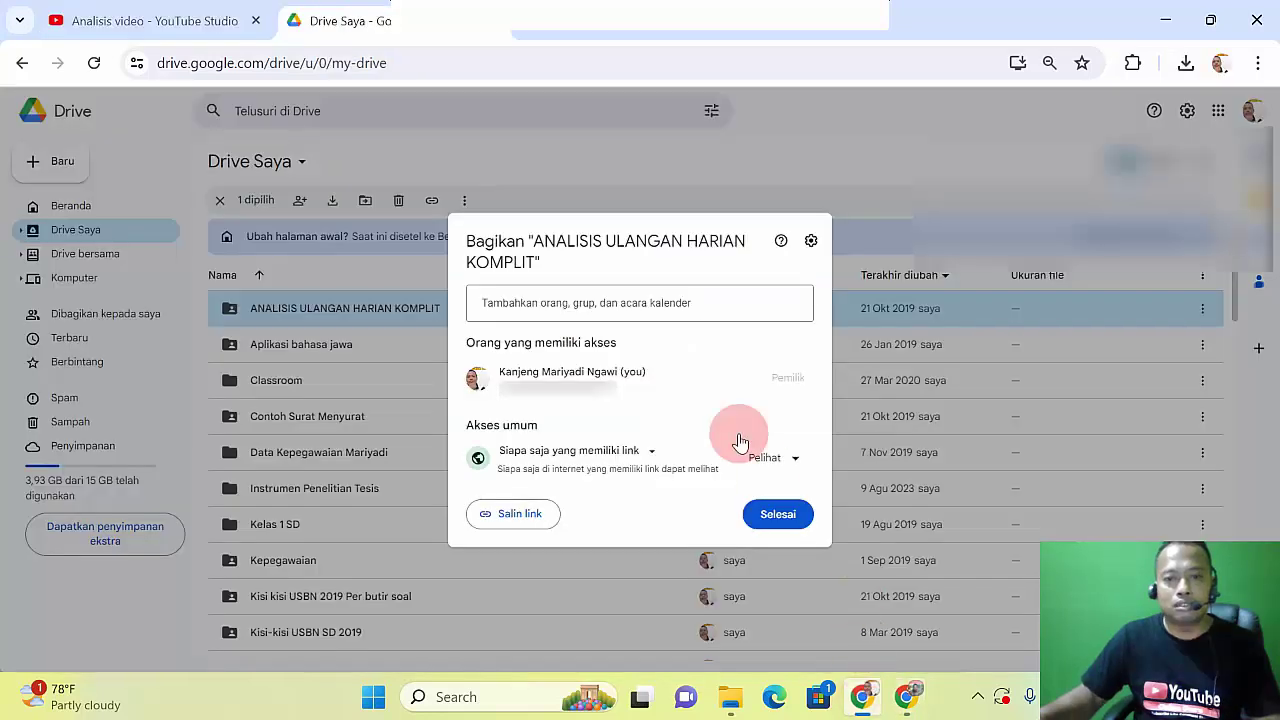
{"action": "left_click", "coordinate": [613, 313]}
{"action": "right_click", "coordinate": [611, 316]}
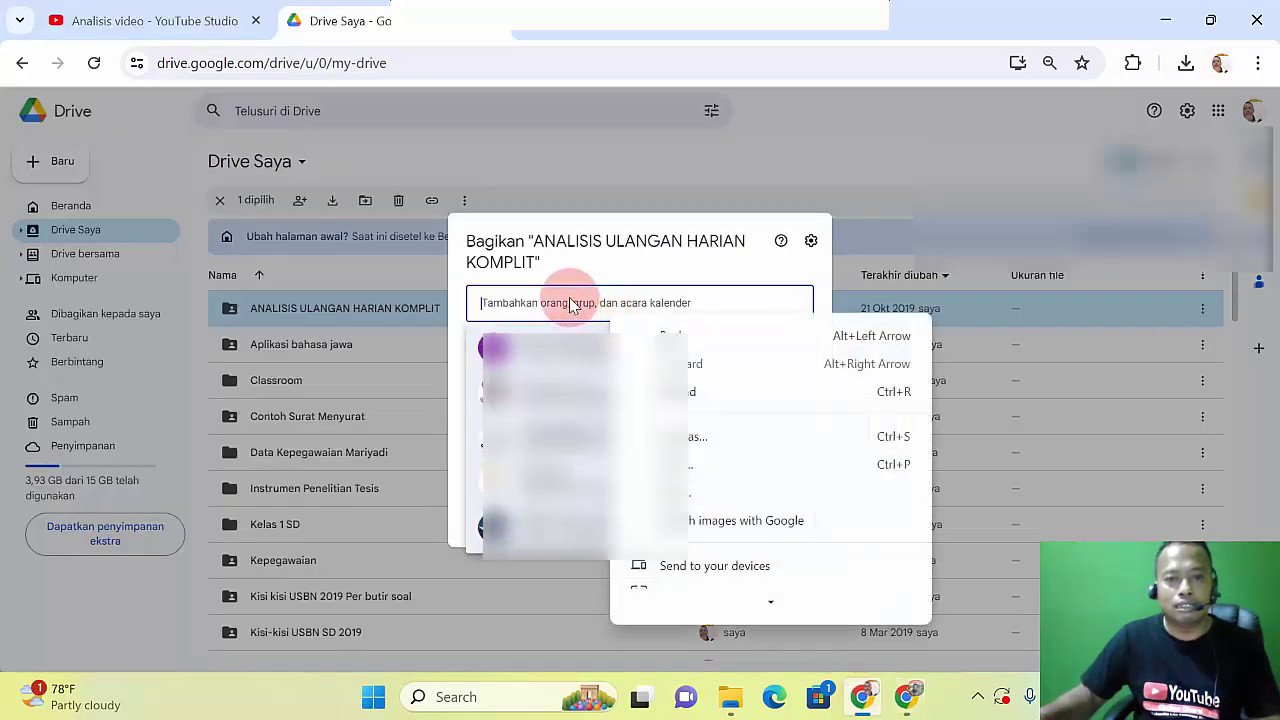
{"action": "scroll", "coordinate": [808, 528], "scroll_direction": "down", "scroll_amount": 3}
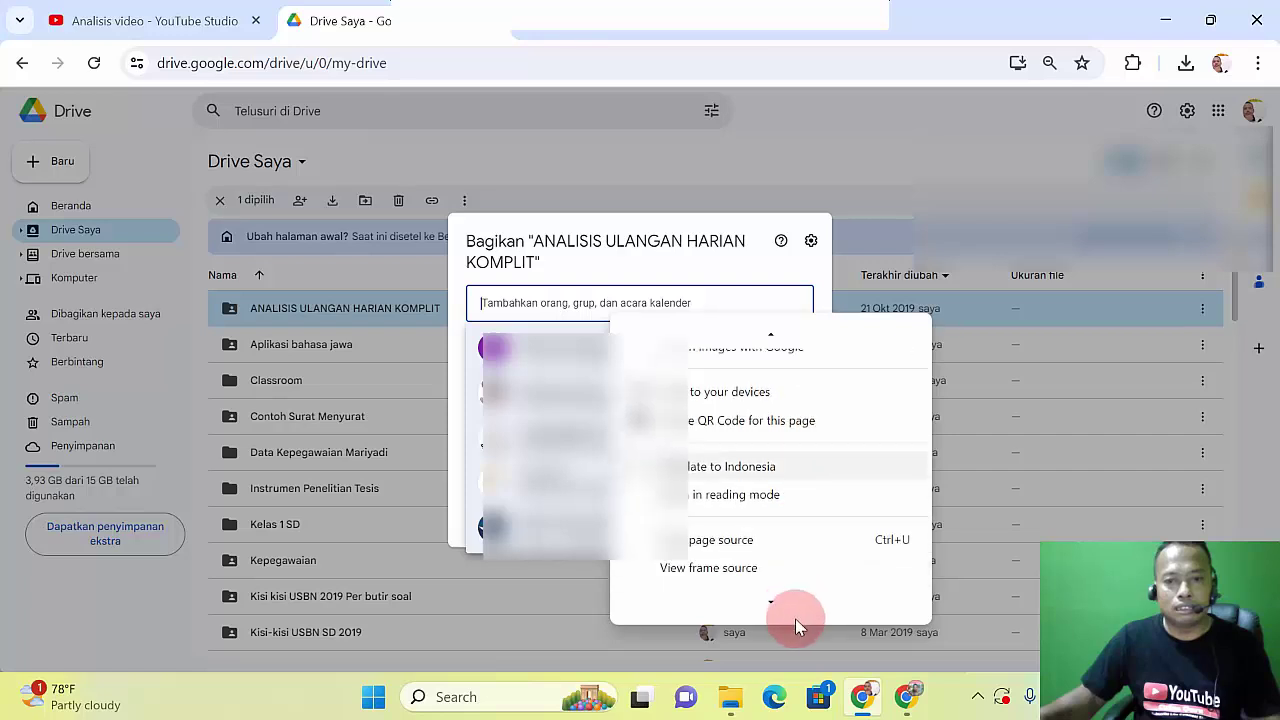
{"action": "left_click", "coordinate": [700, 252]}
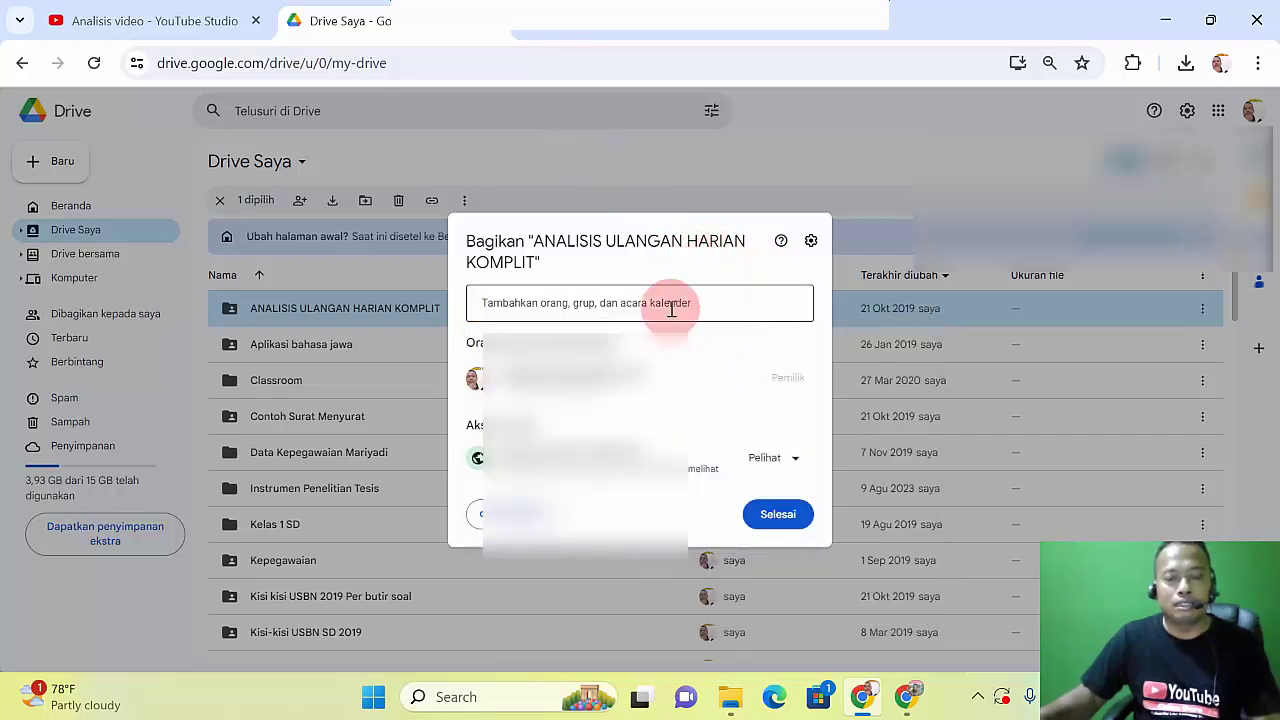
{"action": "mouse_move", "coordinate": [906, 695]}
{"action": "left_click", "coordinate": [899, 628]}
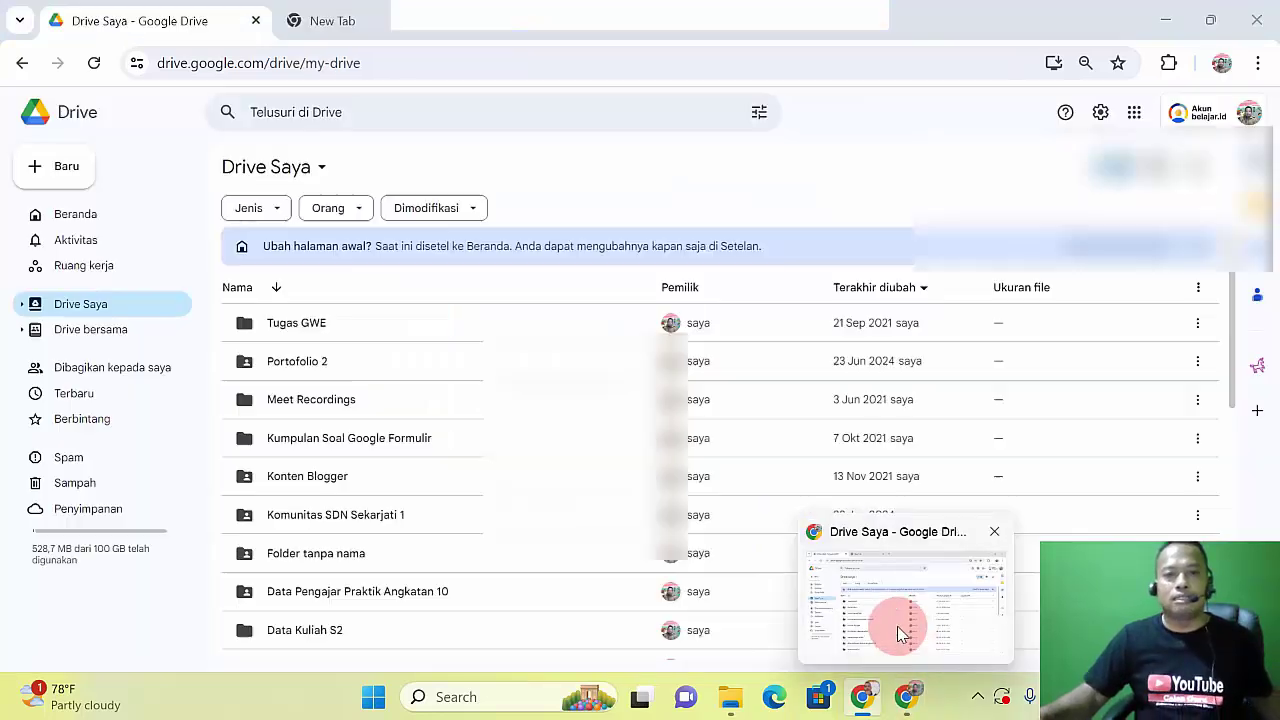
{"action": "left_click", "coordinate": [1249, 116]}
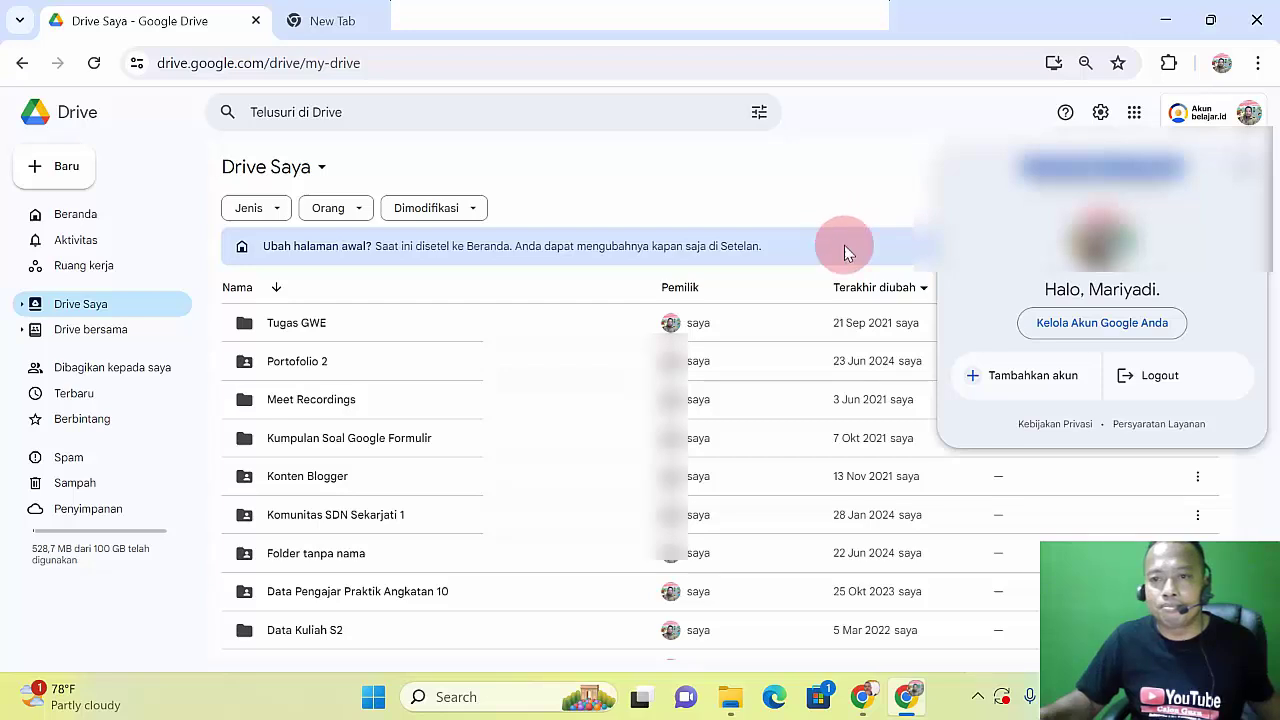
{"action": "left_click", "coordinate": [864, 695]}
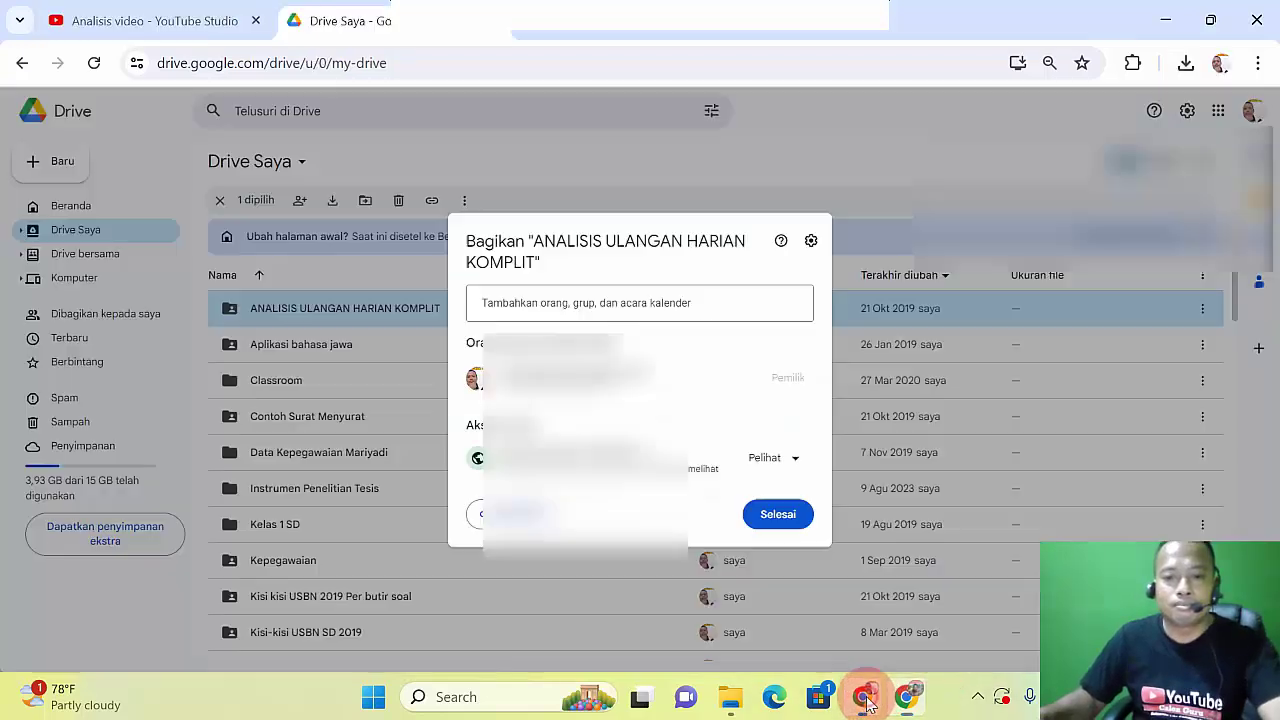
{"action": "left_click", "coordinate": [621, 295]}
{"action": "key", "text": "ctrl+v"}
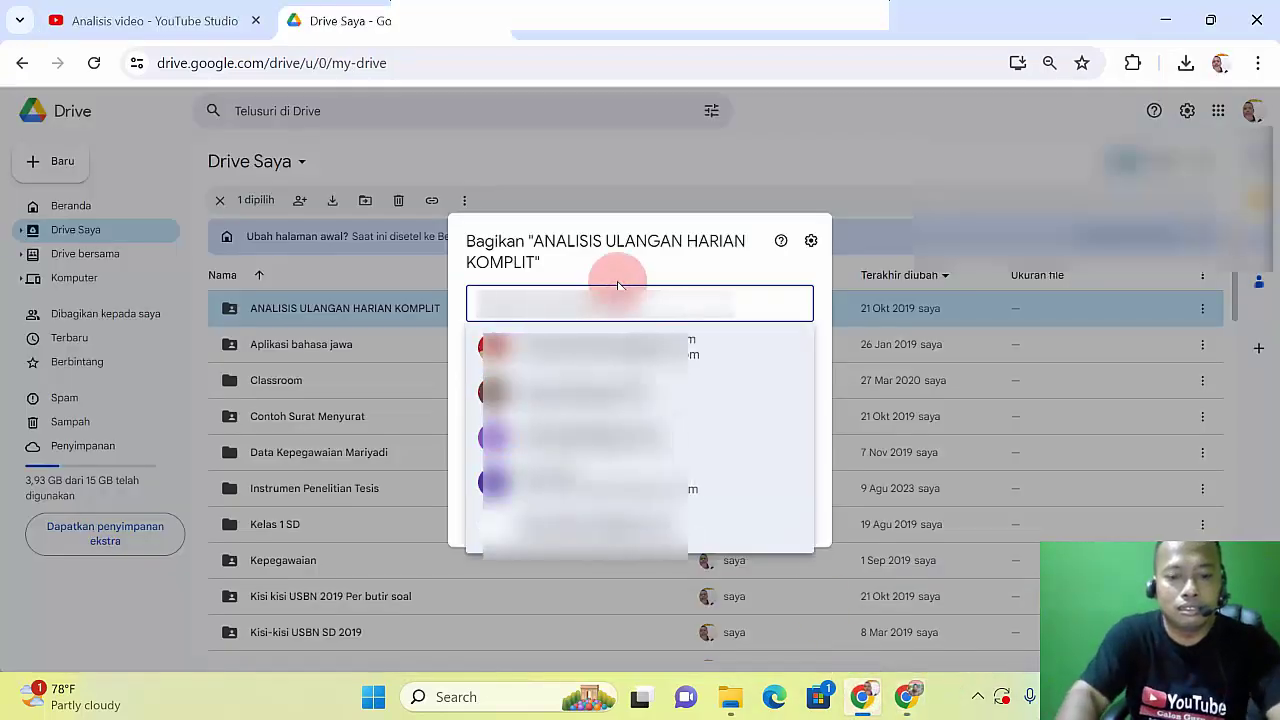
{"action": "left_click", "coordinate": [618, 286]}
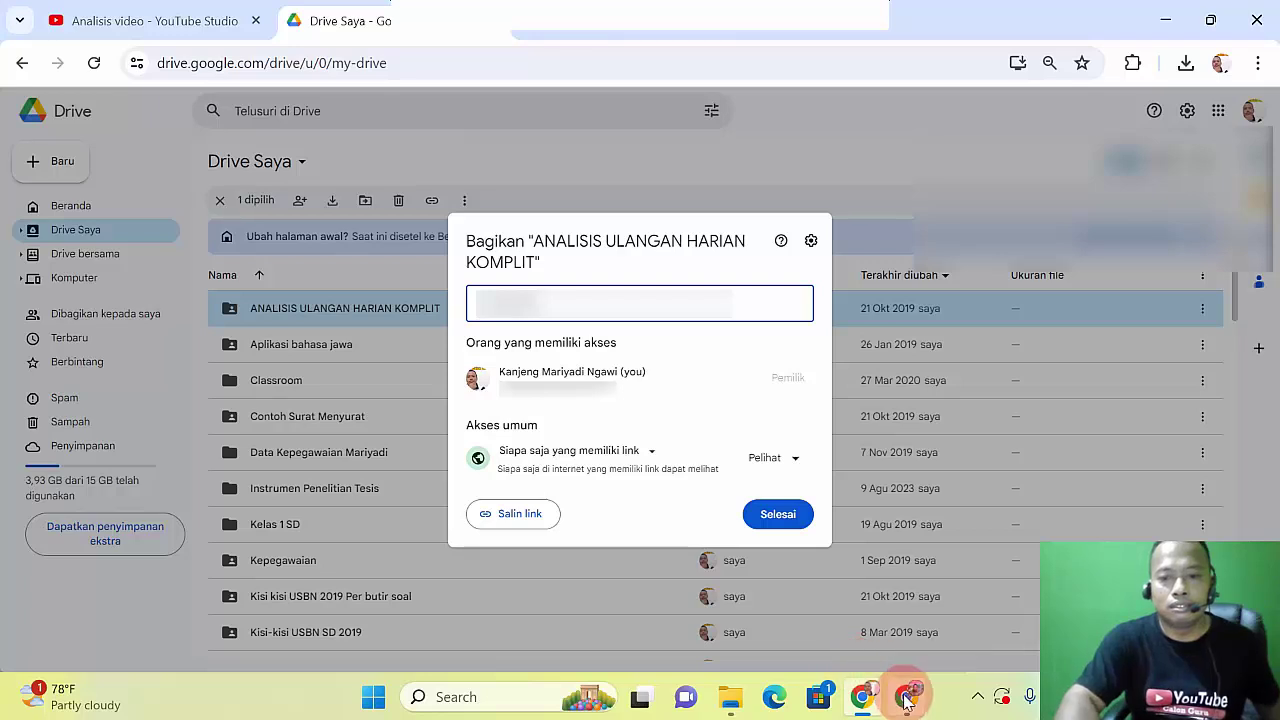
Recheck the belajar.id e-mail address, complete it in the folder's sharing settings and choose the matching suggested account as recipient
{"action": "mouse_move", "coordinate": [905, 695]}
{"action": "left_click", "coordinate": [934, 579]}
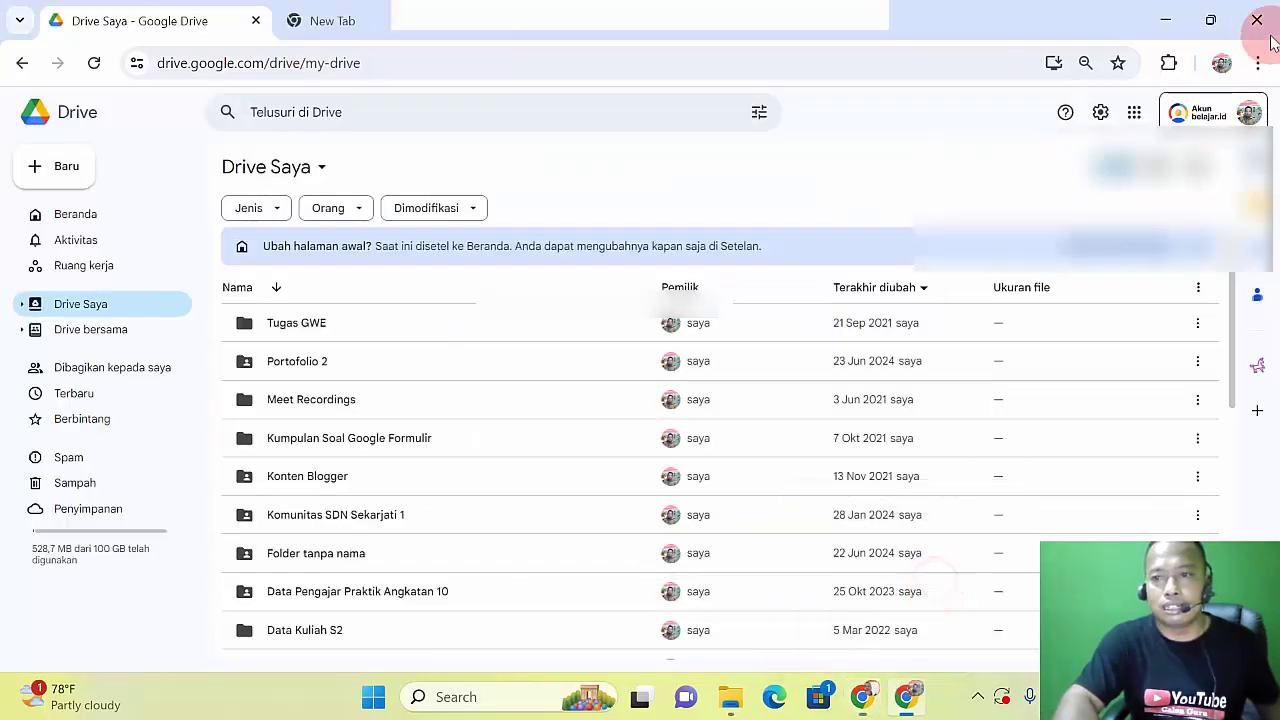
{"action": "left_click", "coordinate": [1249, 113]}
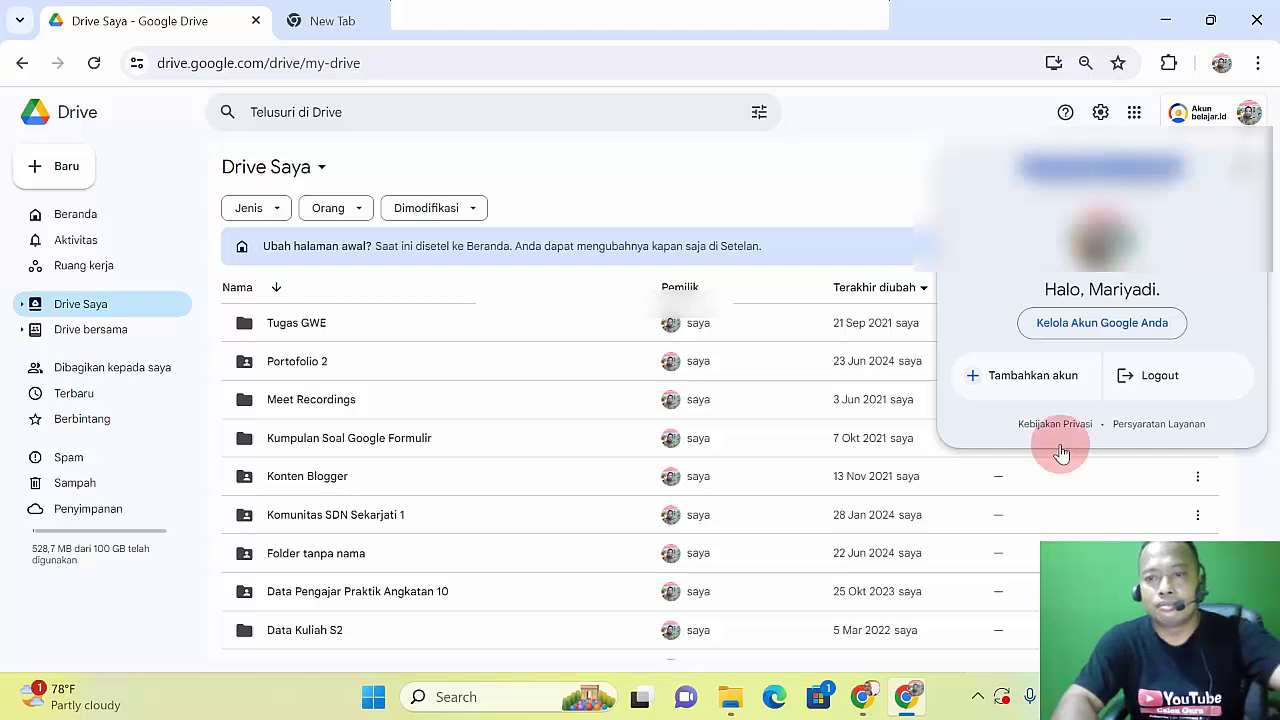
{"action": "left_click", "coordinate": [860, 700]}
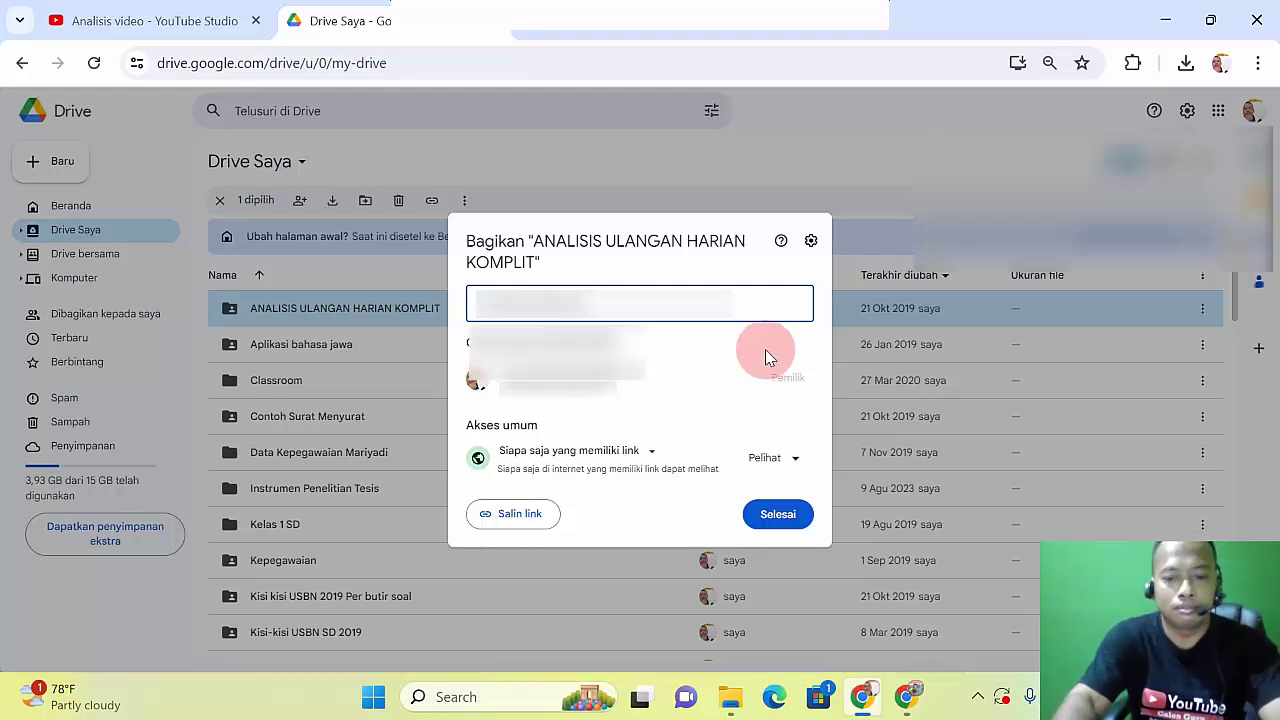
{"action": "mouse_move", "coordinate": [766, 357]}
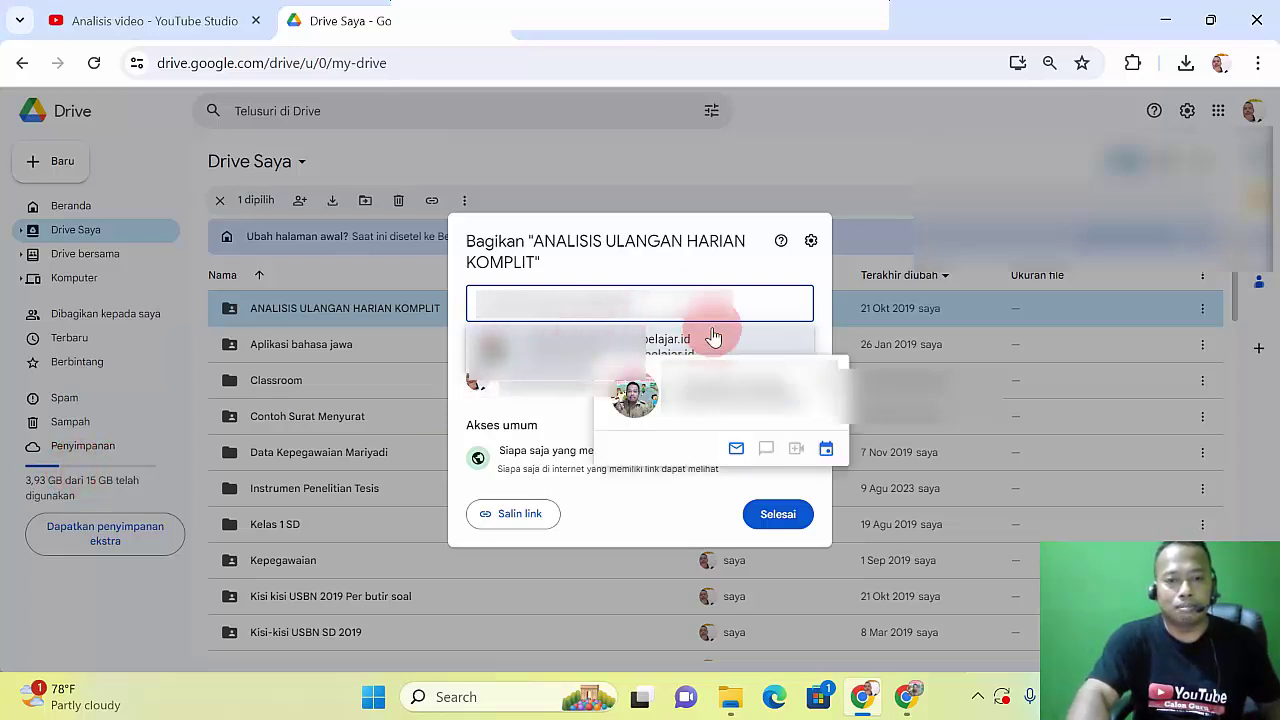
{"action": "left_click", "coordinate": [600, 345]}
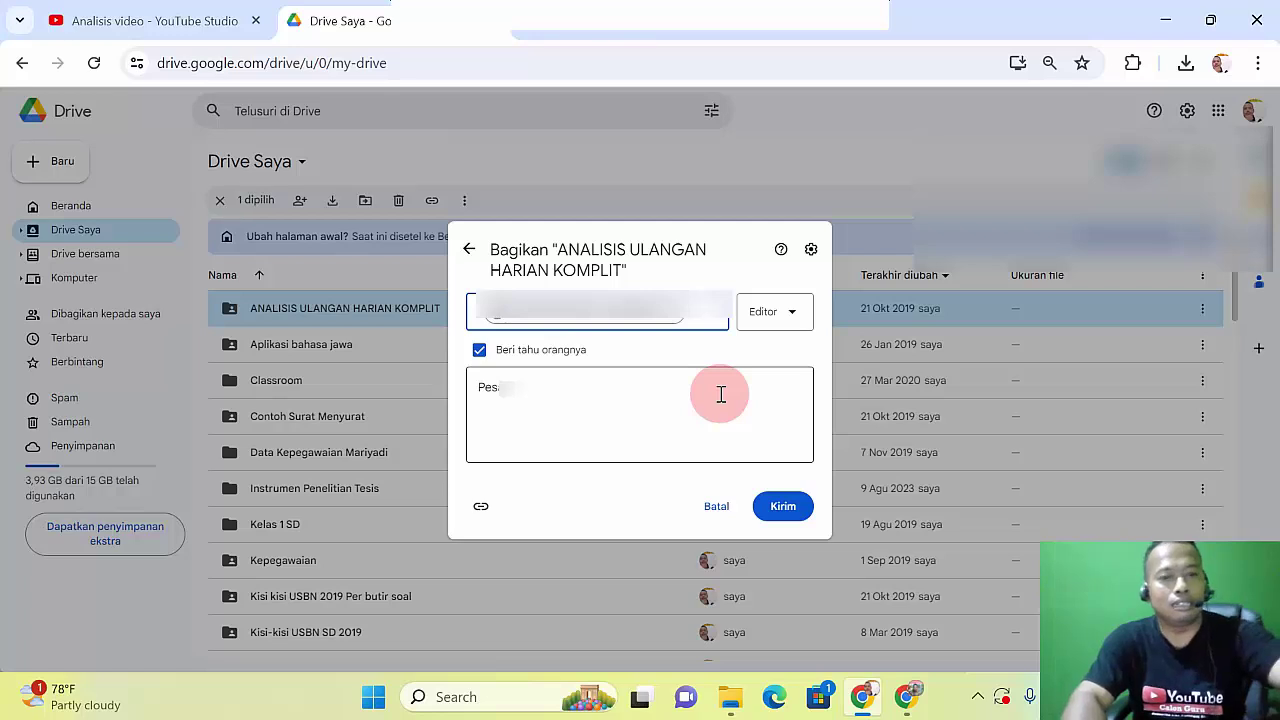
Share the folder with the belajar.id recipient in the Editor role and send the invitation
{"action": "left_click", "coordinate": [791, 314]}
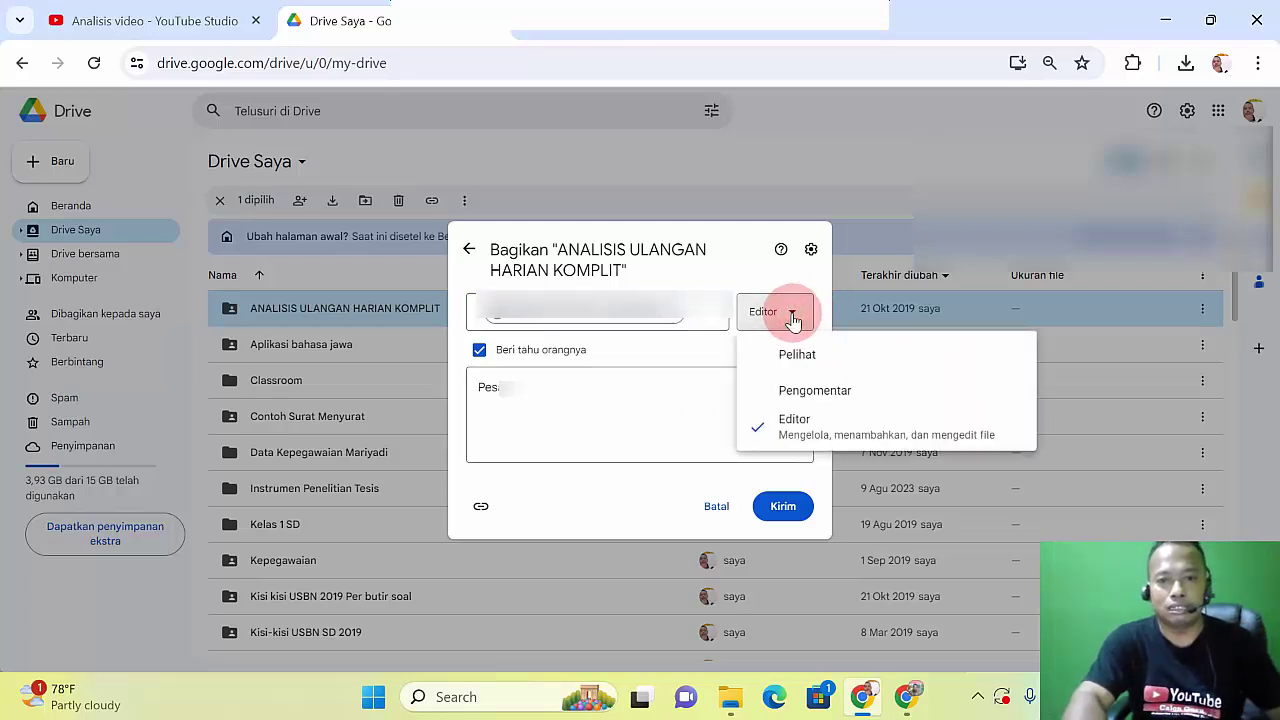
{"action": "left_click", "coordinate": [738, 286]}
{"action": "left_click", "coordinate": [787, 507]}
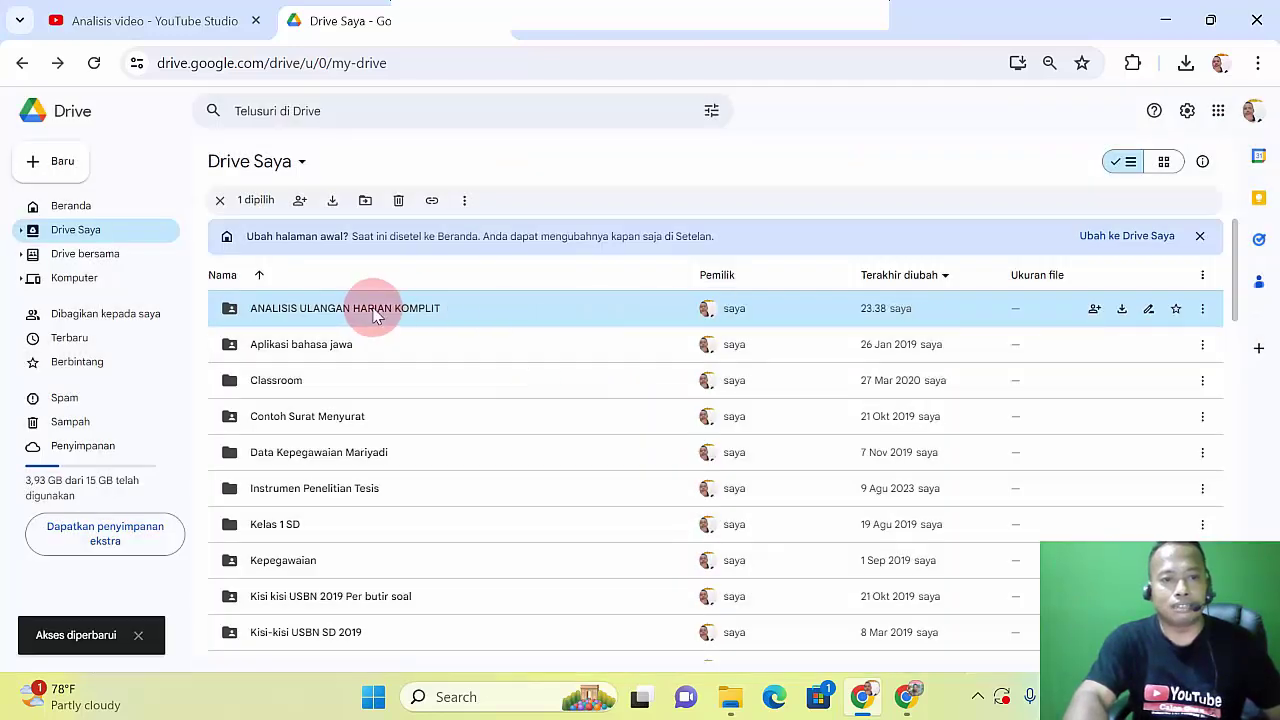
Reload the belajar.id Drive and show the items under Dibagikan kepada saya
{"action": "left_click", "coordinate": [907, 700]}
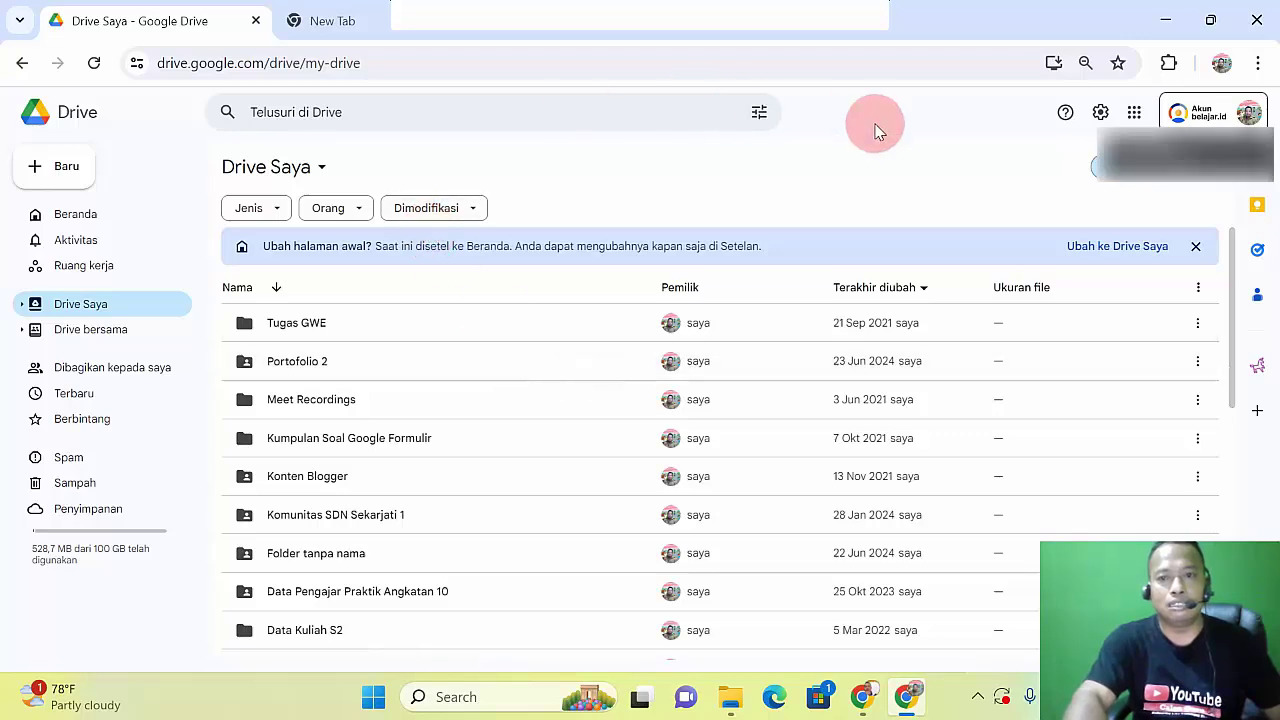
{"action": "left_click", "coordinate": [94, 64]}
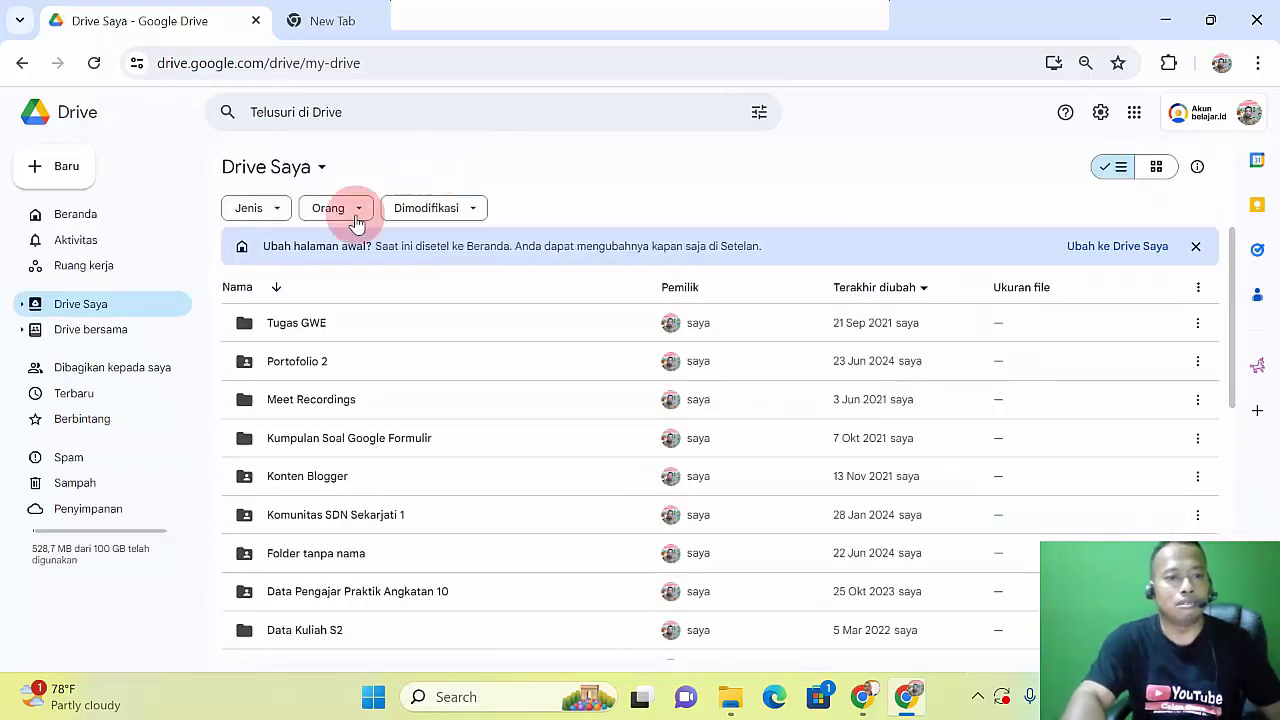
{"action": "left_click", "coordinate": [135, 372]}
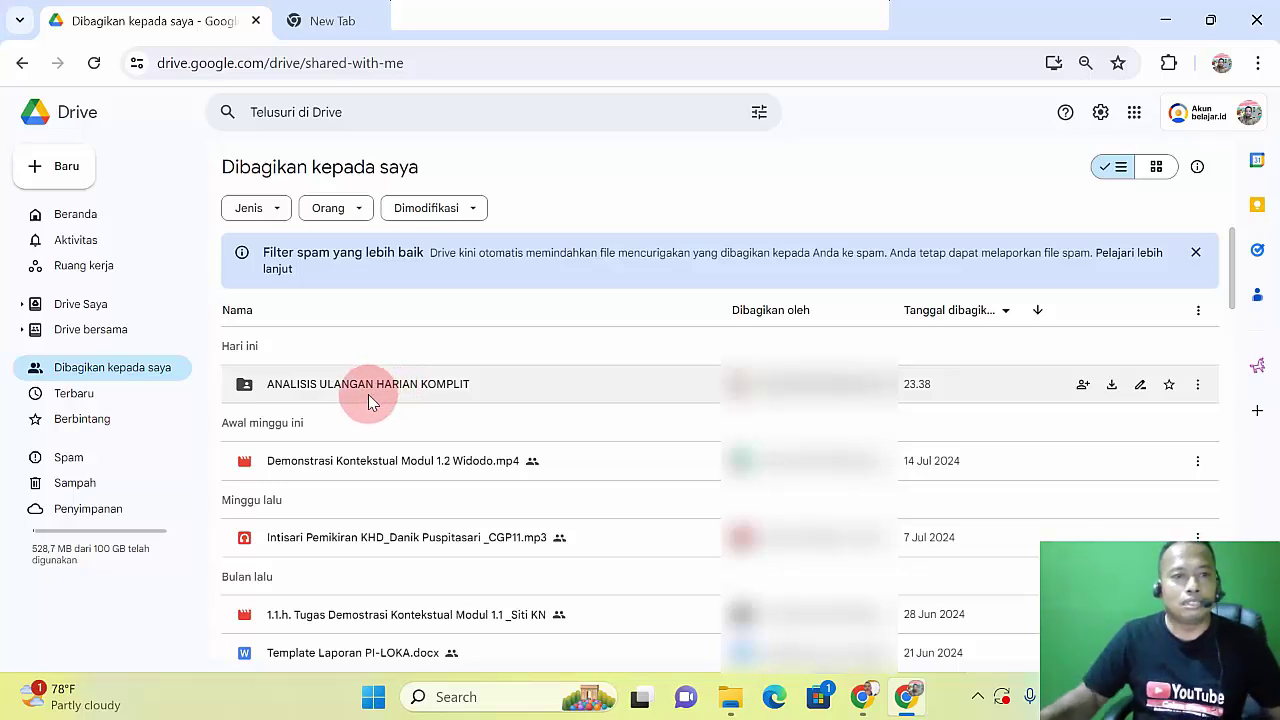
Open the sharing notification for ANALISIS ULANGAN HARIAN KOMPLIT in the belajar.id account's Gmail and open the shared folder from it
{"action": "left_click", "coordinate": [362, 28]}
{"action": "left_click", "coordinate": [1182, 160]}
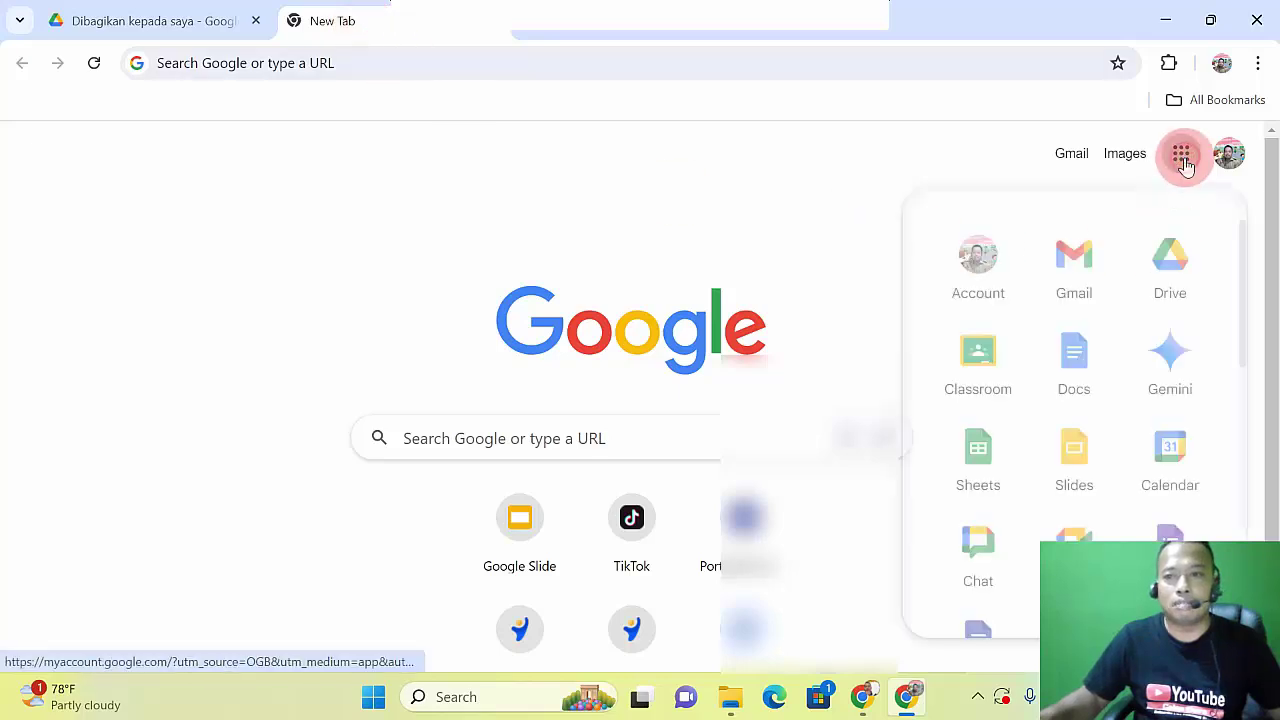
{"action": "left_click", "coordinate": [1068, 276]}
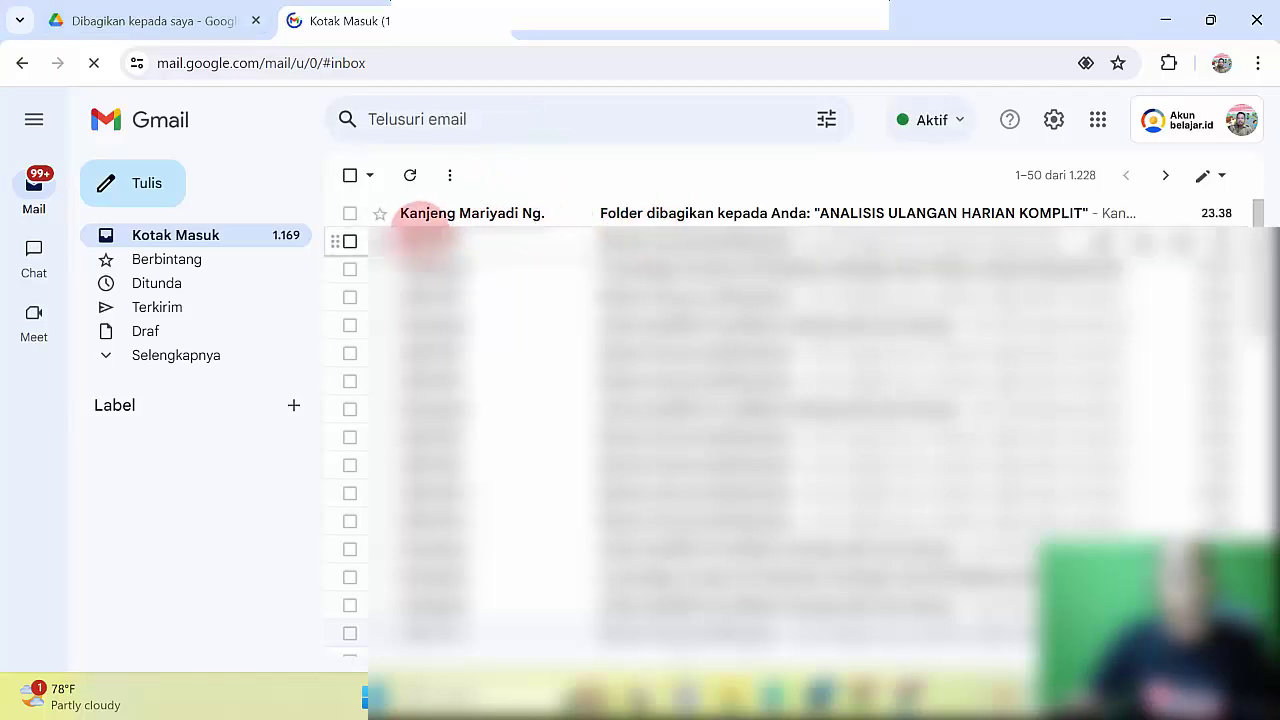
{"action": "left_click", "coordinate": [689, 220]}
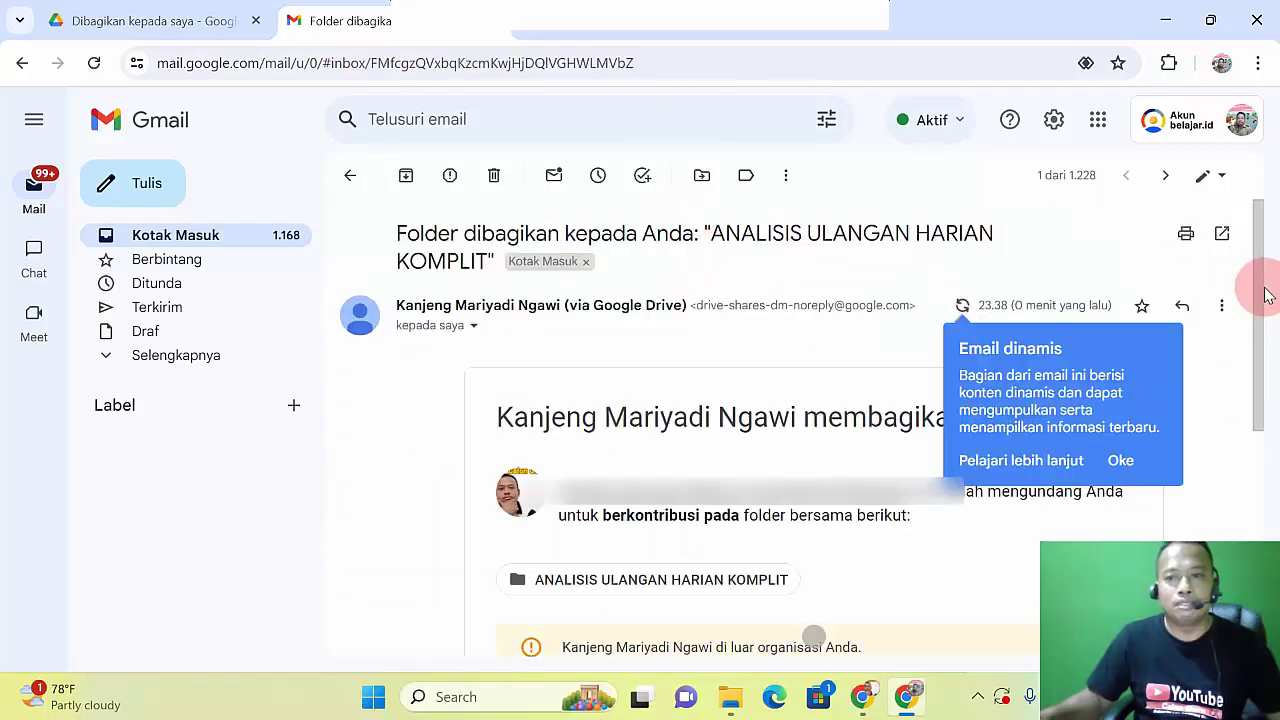
{"action": "left_click_drag", "start_coordinate": [1265, 290], "coordinate": [1267, 450]}
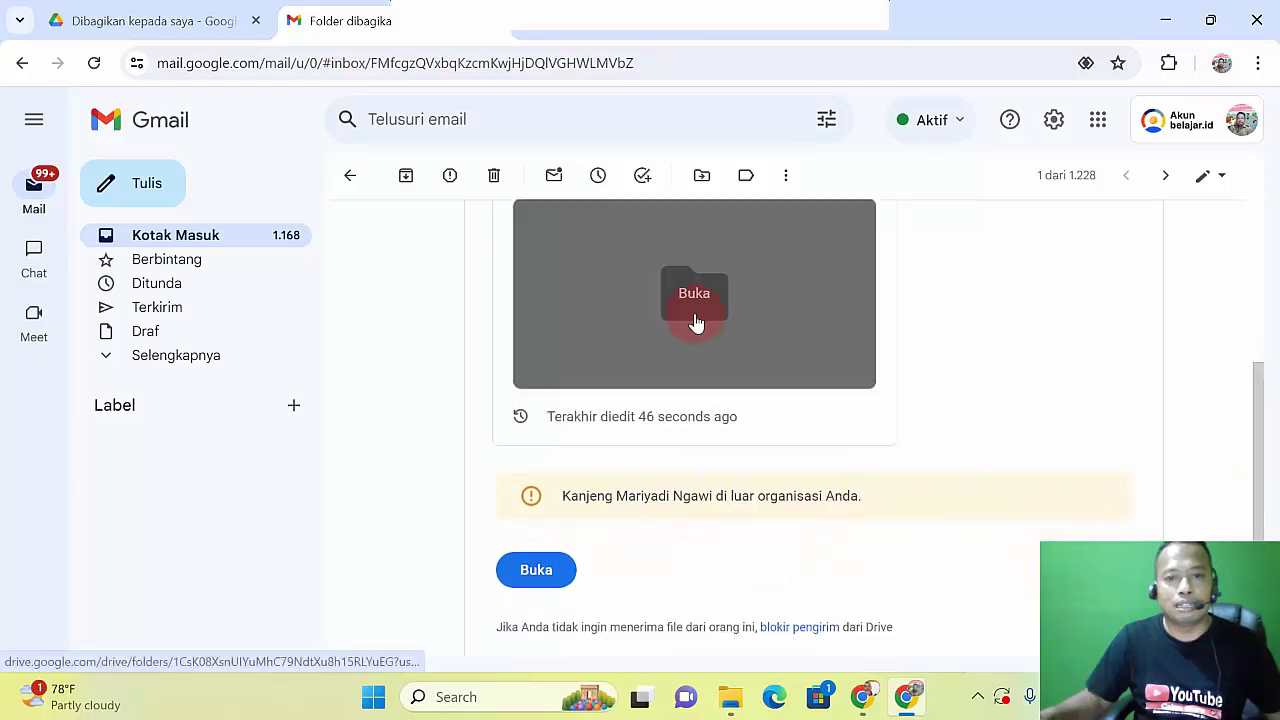
{"action": "left_click", "coordinate": [541, 578]}
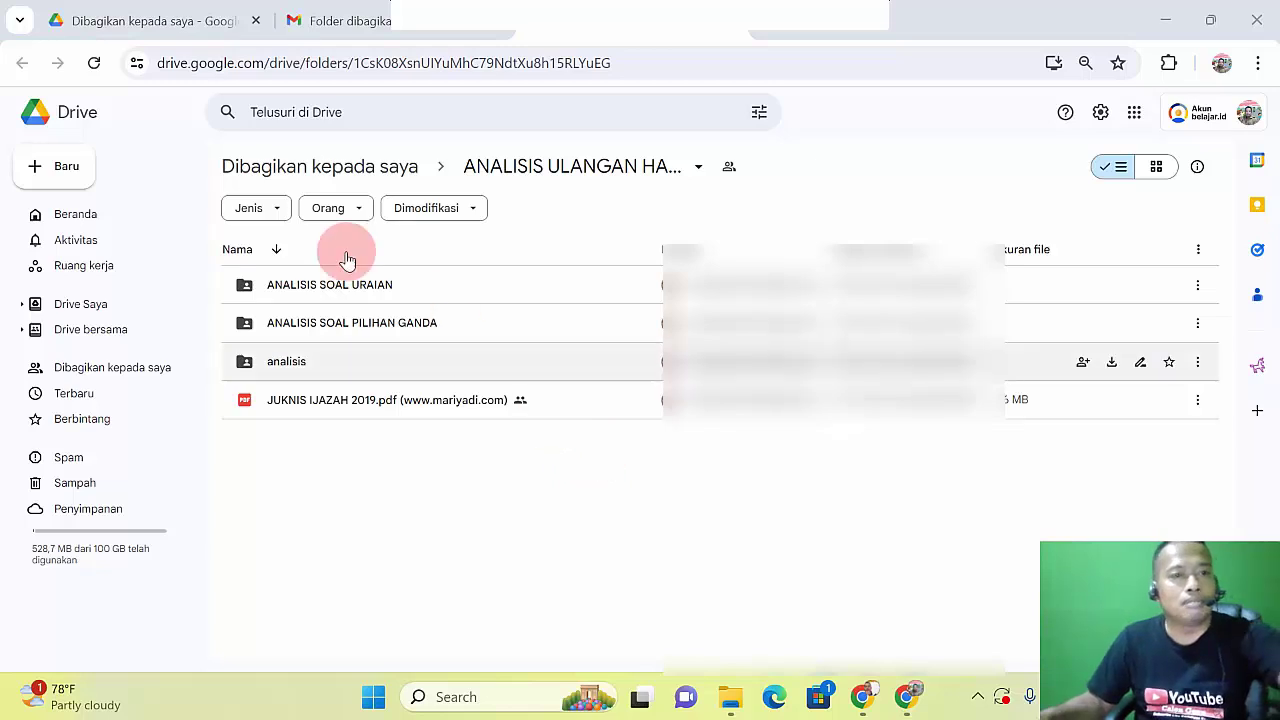
Leave the shared folder, view Drive Saya in the belajar.id account and return to the Dibagikan kepada saya list
{"action": "left_click", "coordinate": [318, 166]}
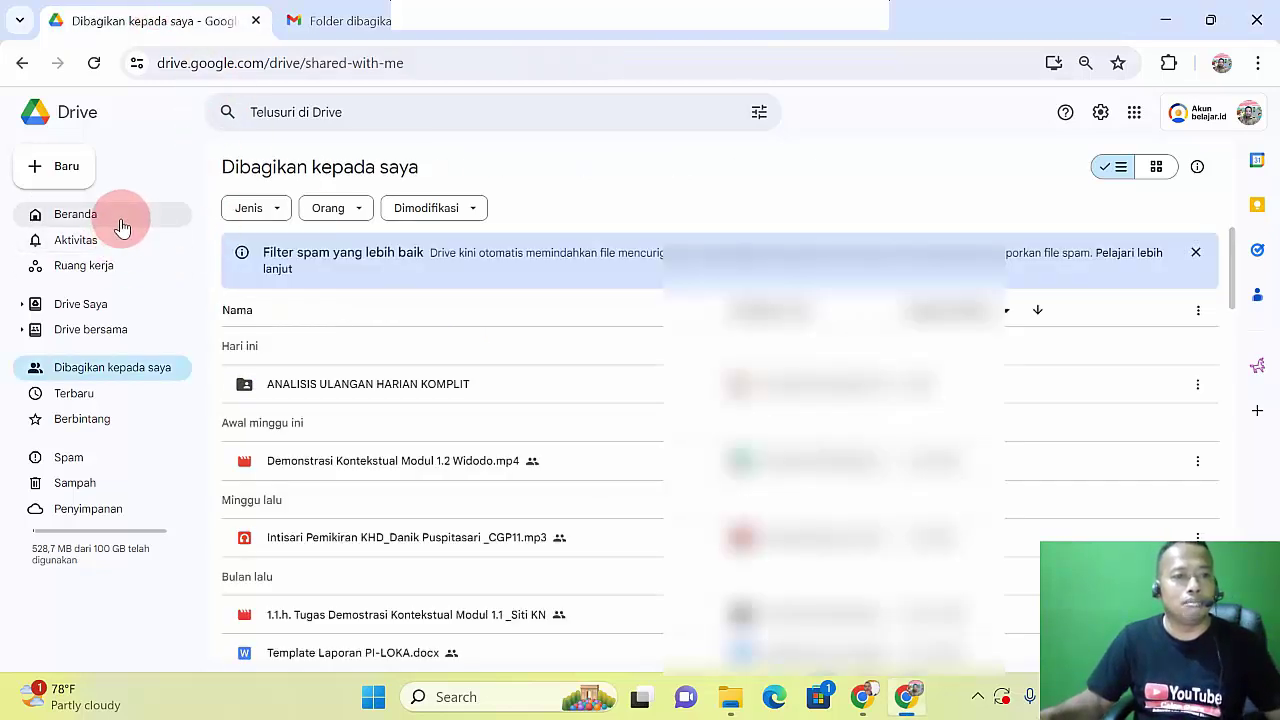
{"action": "left_click", "coordinate": [120, 216]}
{"action": "left_click", "coordinate": [138, 306]}
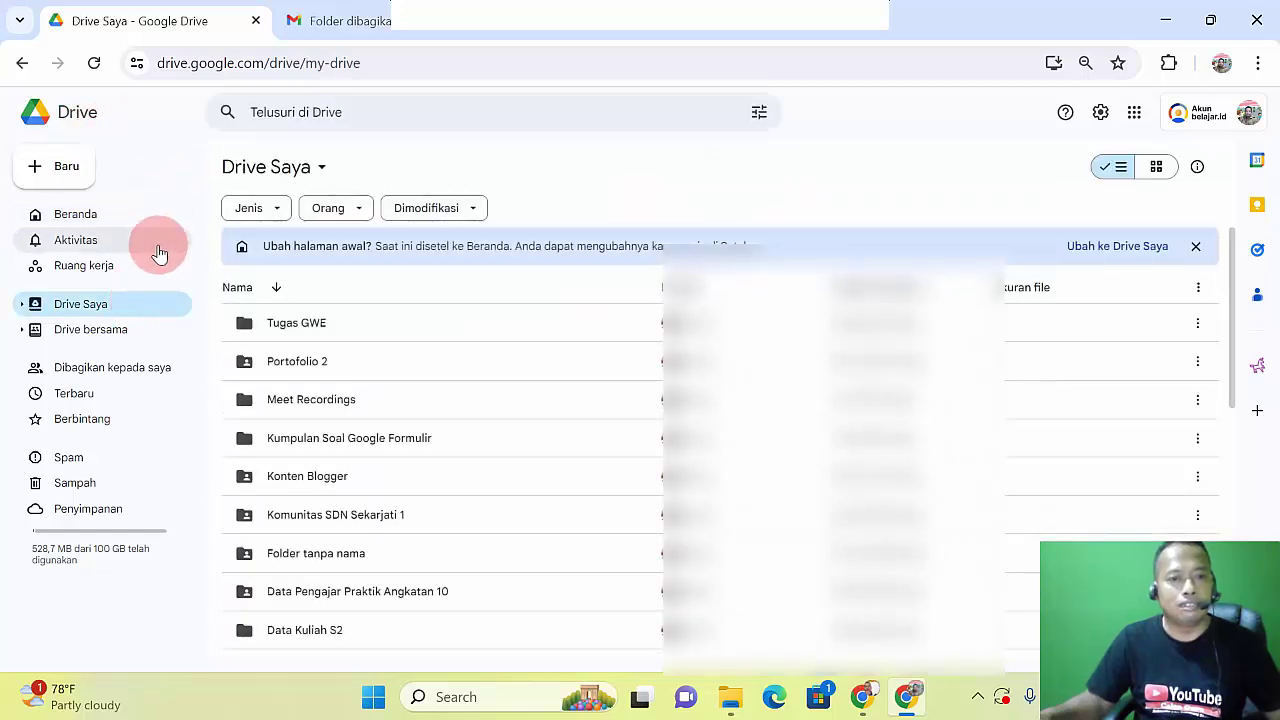
{"action": "left_click", "coordinate": [150, 368]}
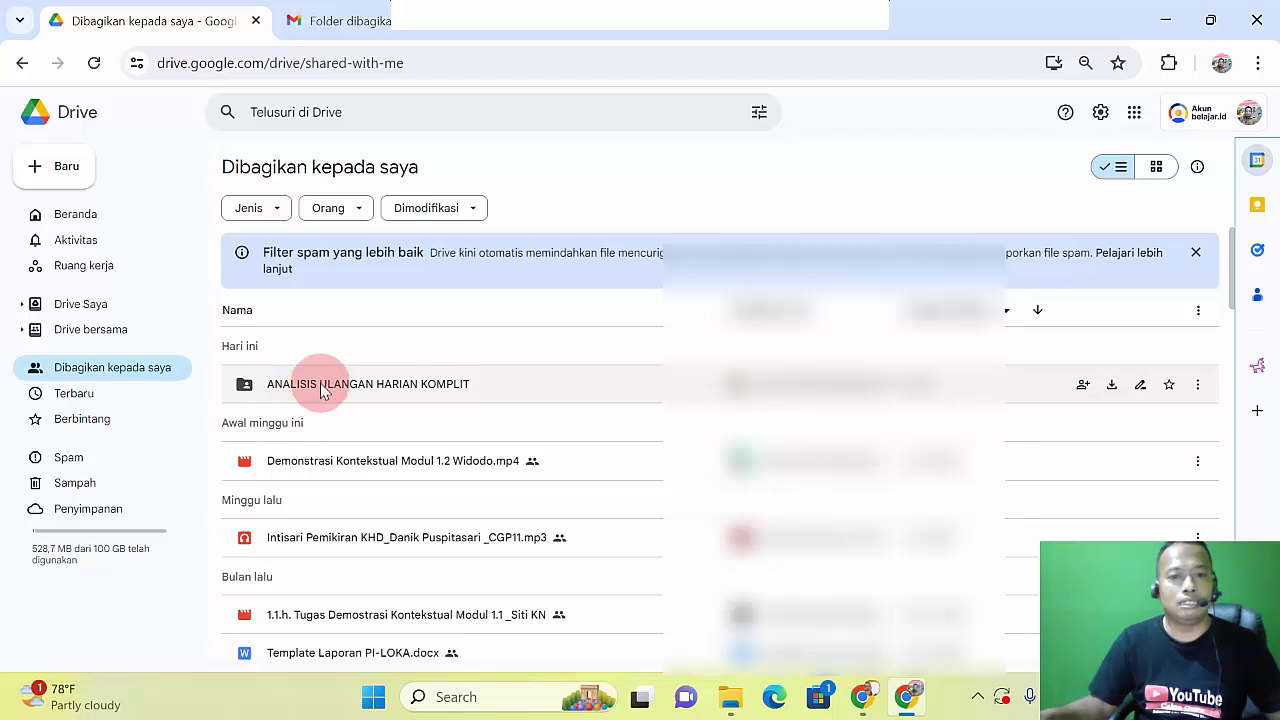
Examine the available actions and the access list of the shared ANALISIS ULANGAN HARIAN KOMPLIT folder, then close its sharing settings
{"action": "right_click", "coordinate": [322, 391]}
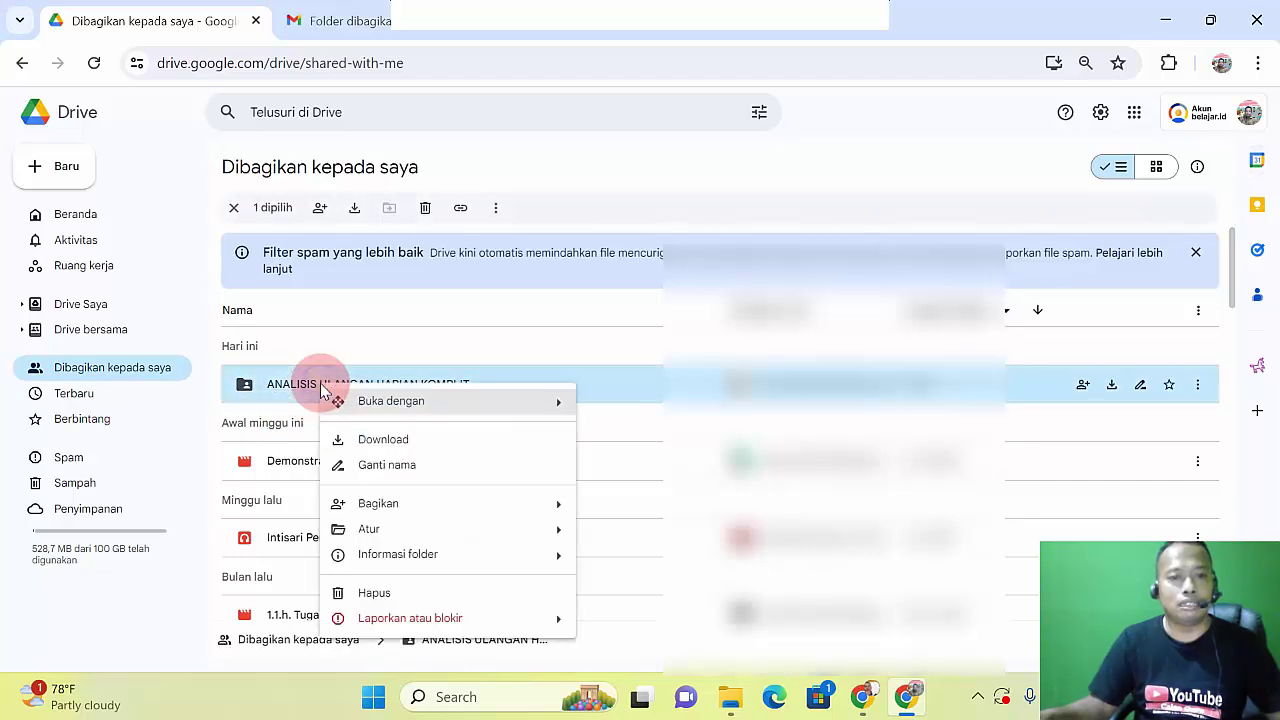
{"action": "mouse_move", "coordinate": [387, 416]}
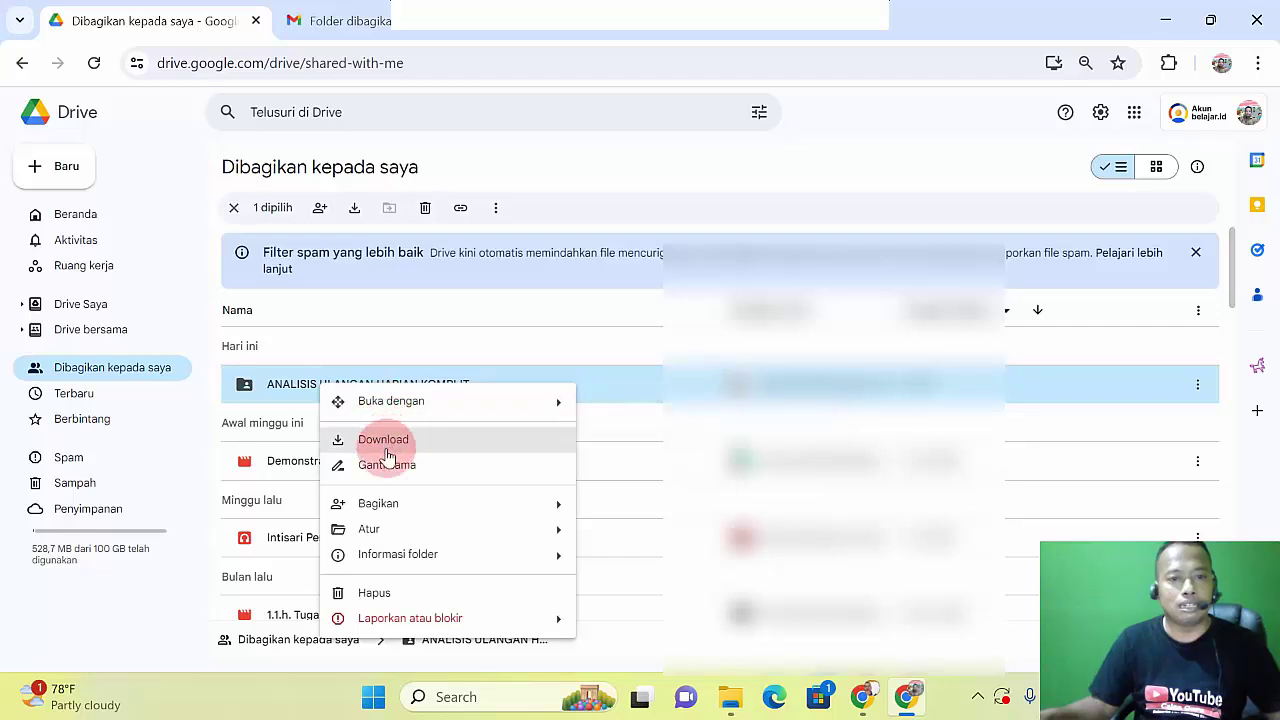
{"action": "mouse_move", "coordinate": [395, 508]}
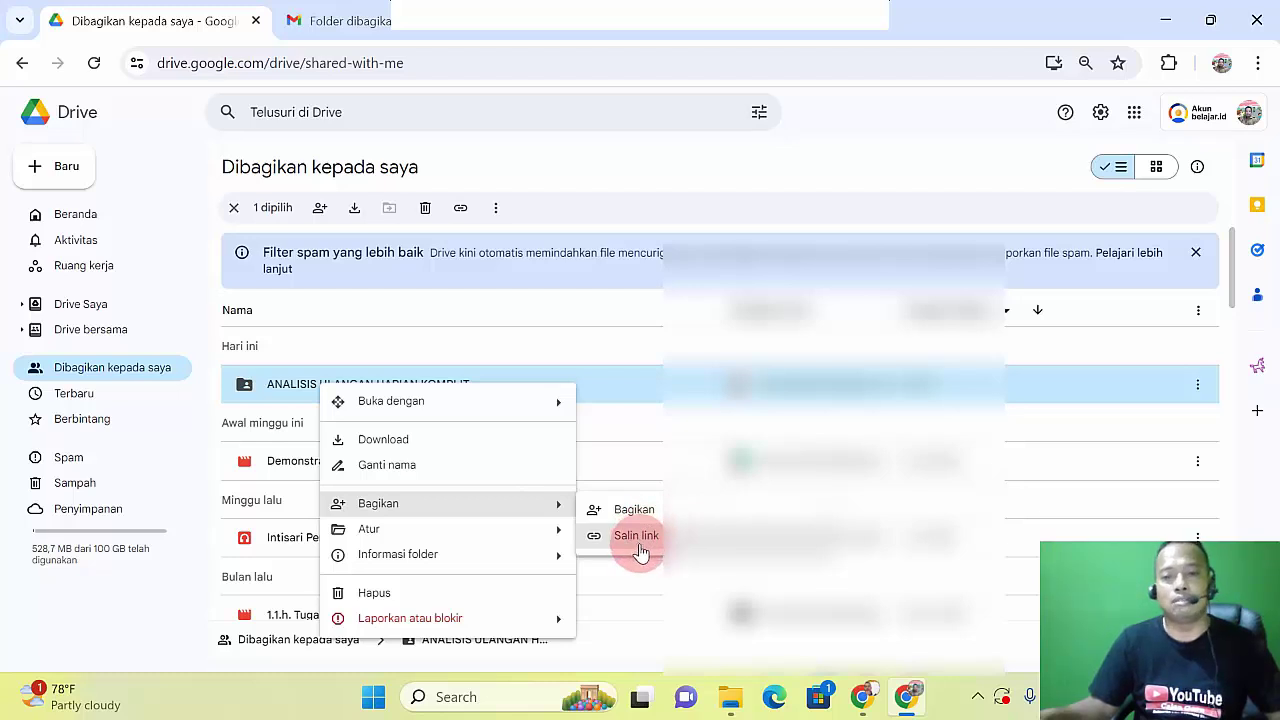
{"action": "left_click", "coordinate": [625, 510]}
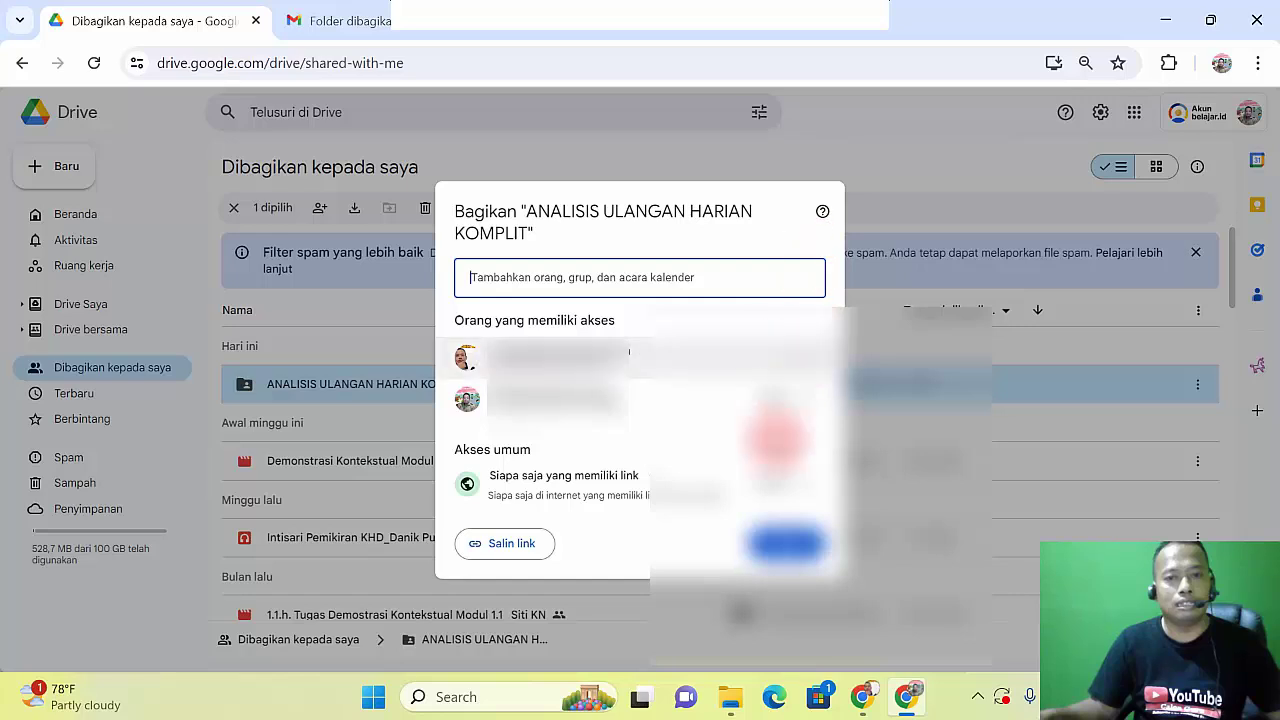
{"action": "left_click", "coordinate": [783, 543]}
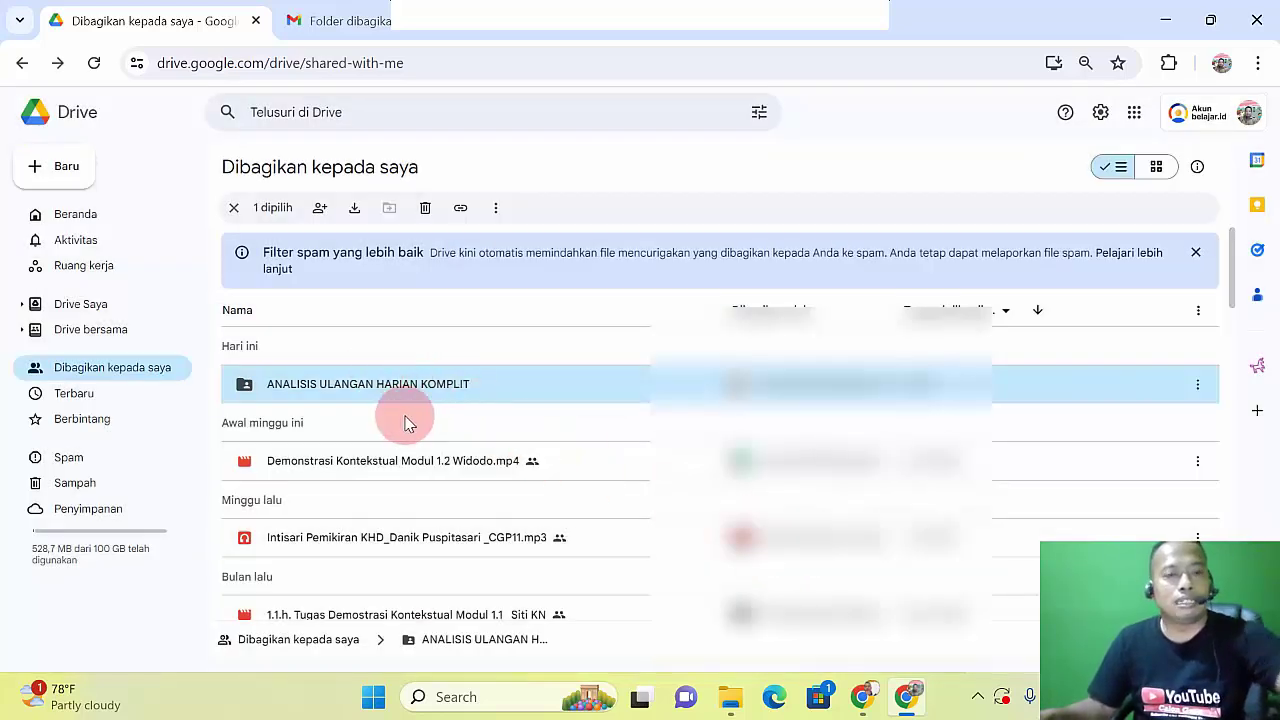
Switch back to the personal Drive window containing the original ANALISIS ULANGAN HARIAN KOMPLIT folder
{"action": "mouse_move", "coordinate": [872, 705]}
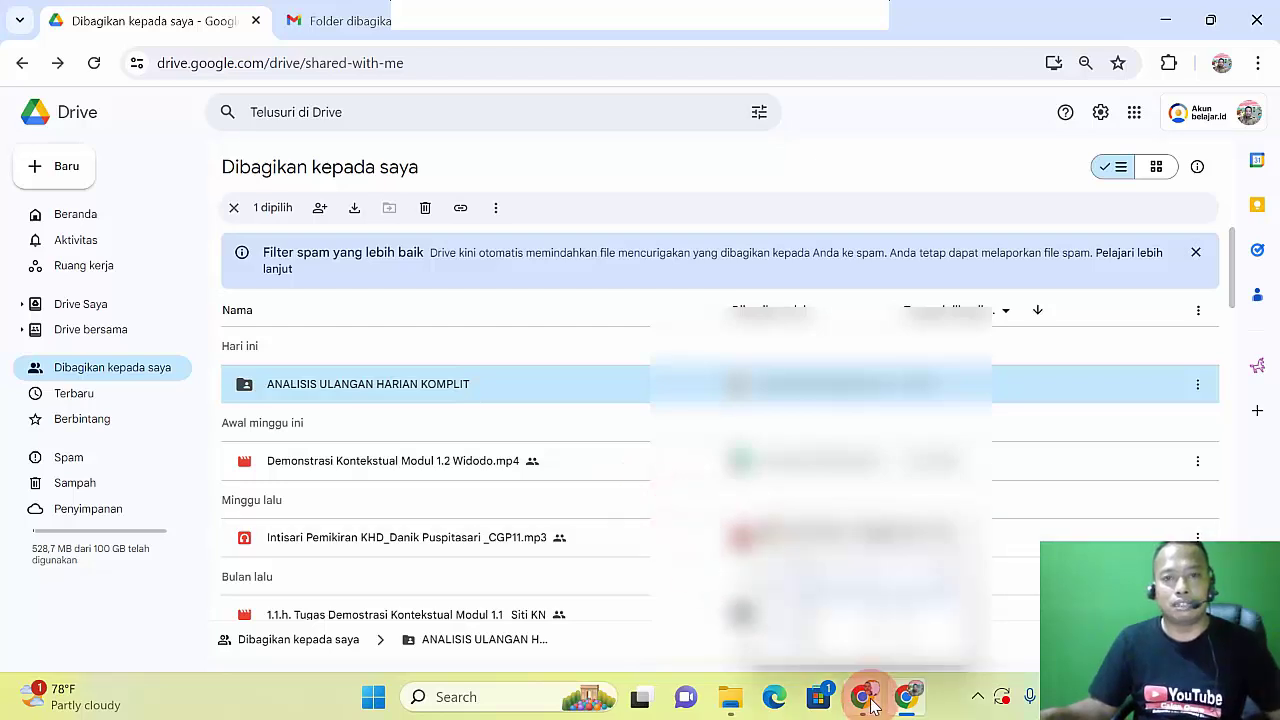
{"action": "left_click", "coordinate": [850, 618]}
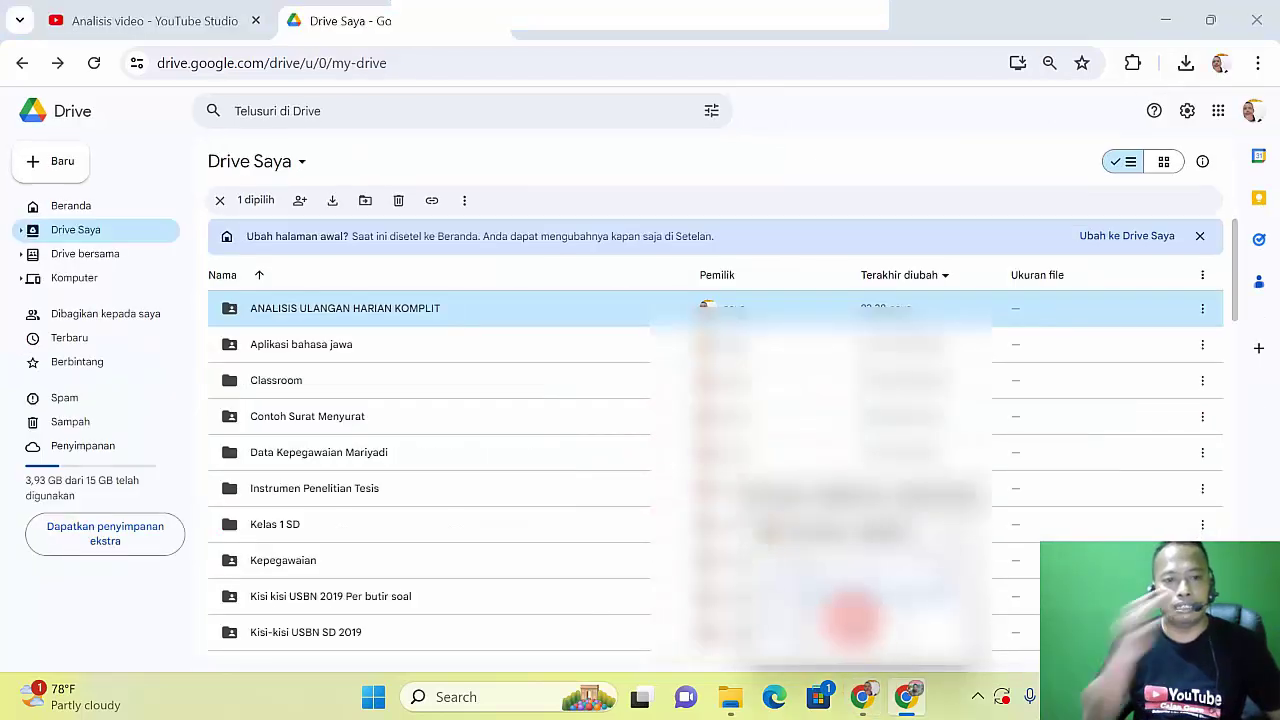